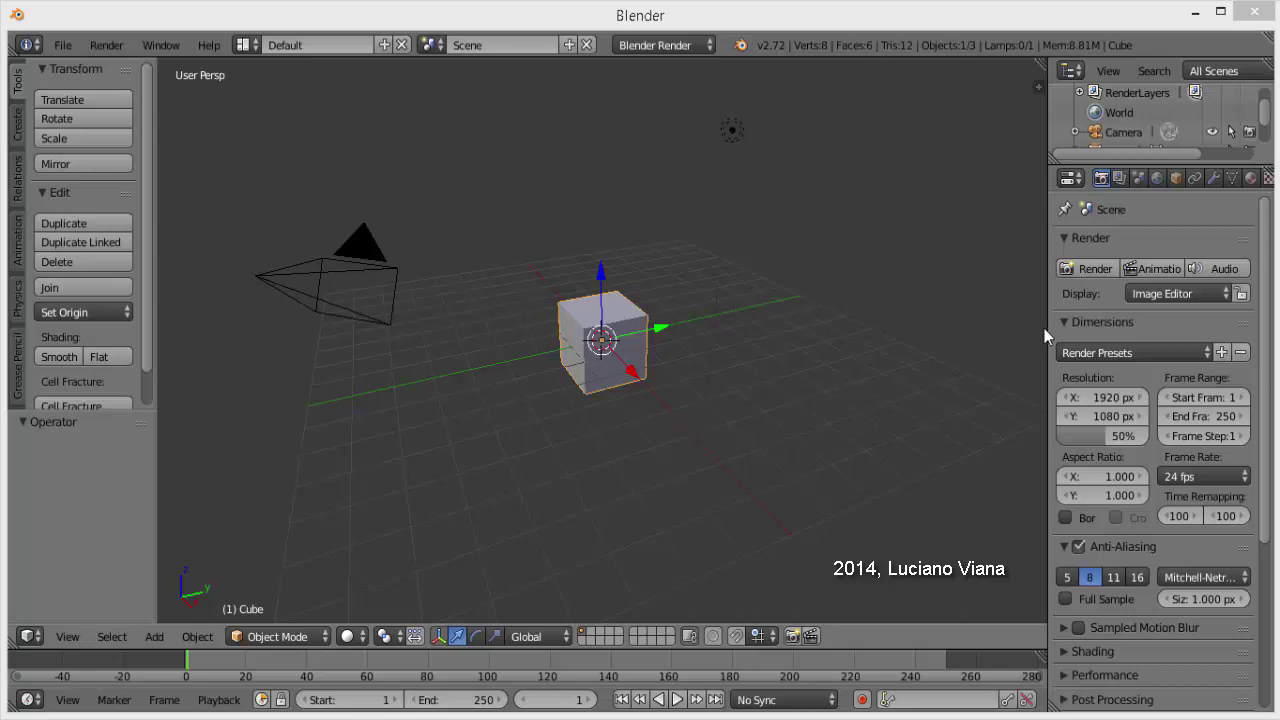
# Drag the Properties editor border left so it sits wider beside the 3D viewport
pyautogui.moveTo(1048, 330); pyautogui.dragTo(1004, 332)
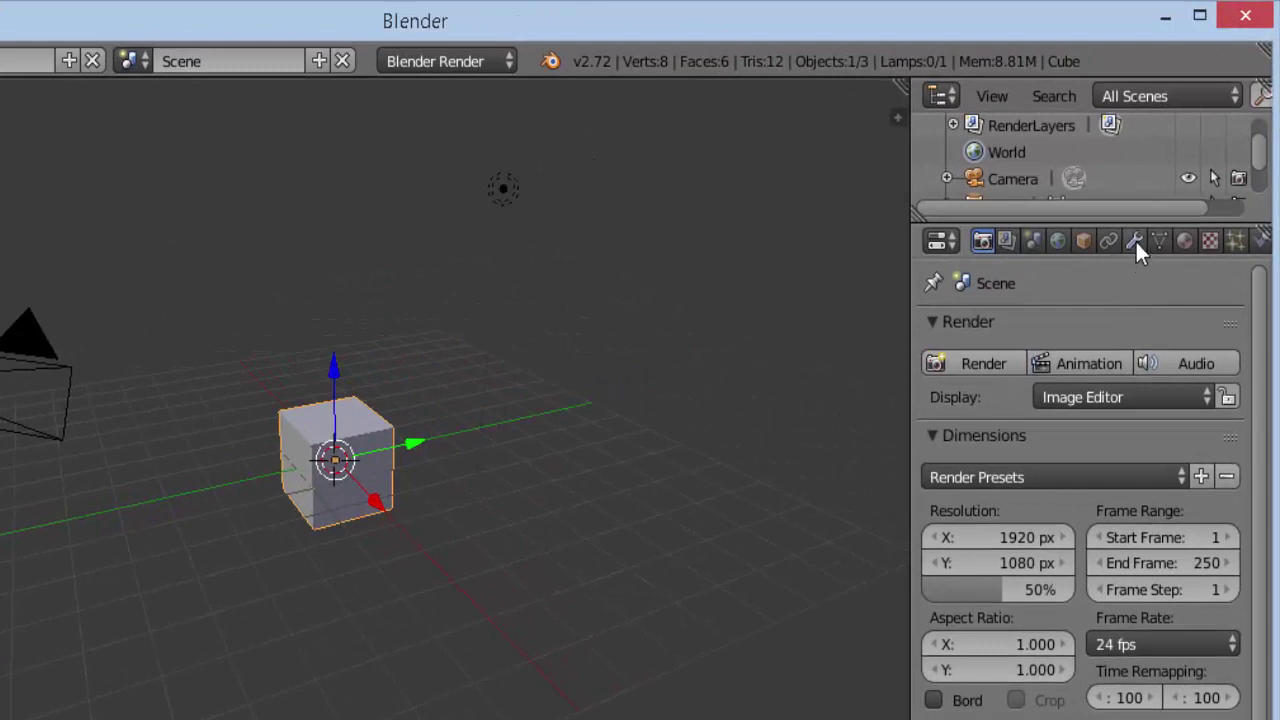
# Add an Ocean modifier from Simulate to the cube and zoom out to see the ocean
pyautogui.click(1135, 241)
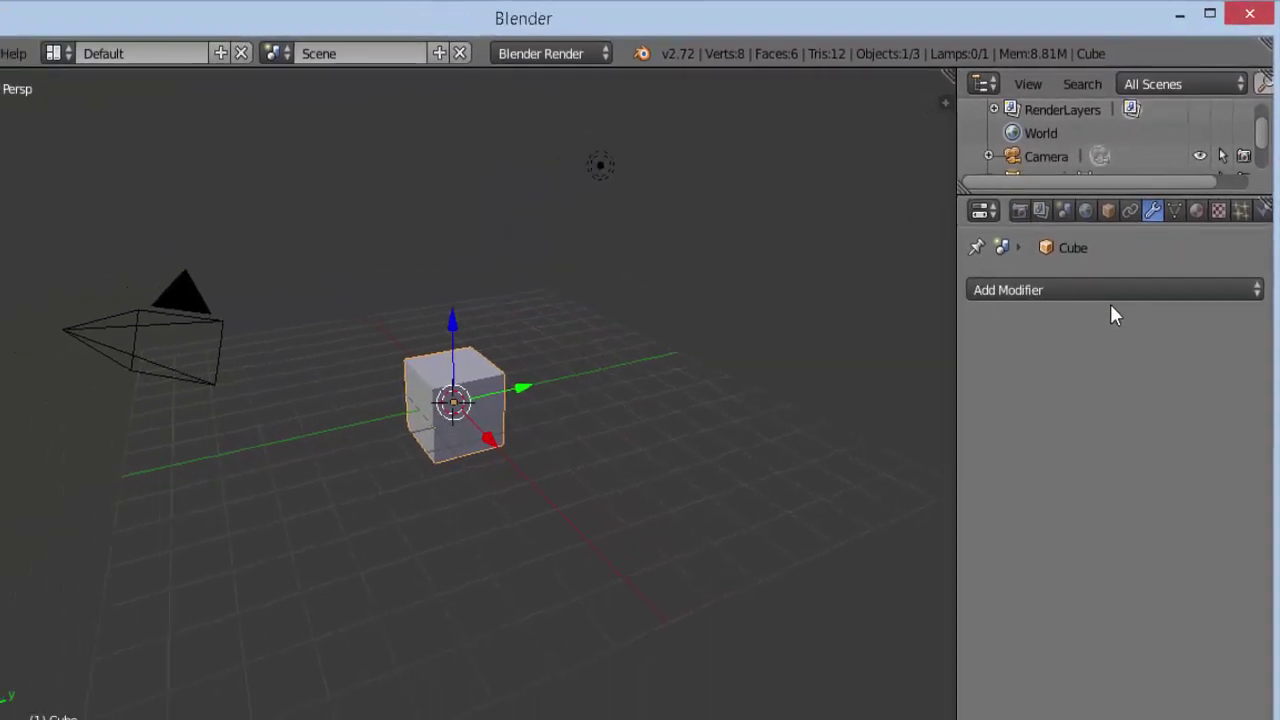
pyautogui.click(1128, 290)
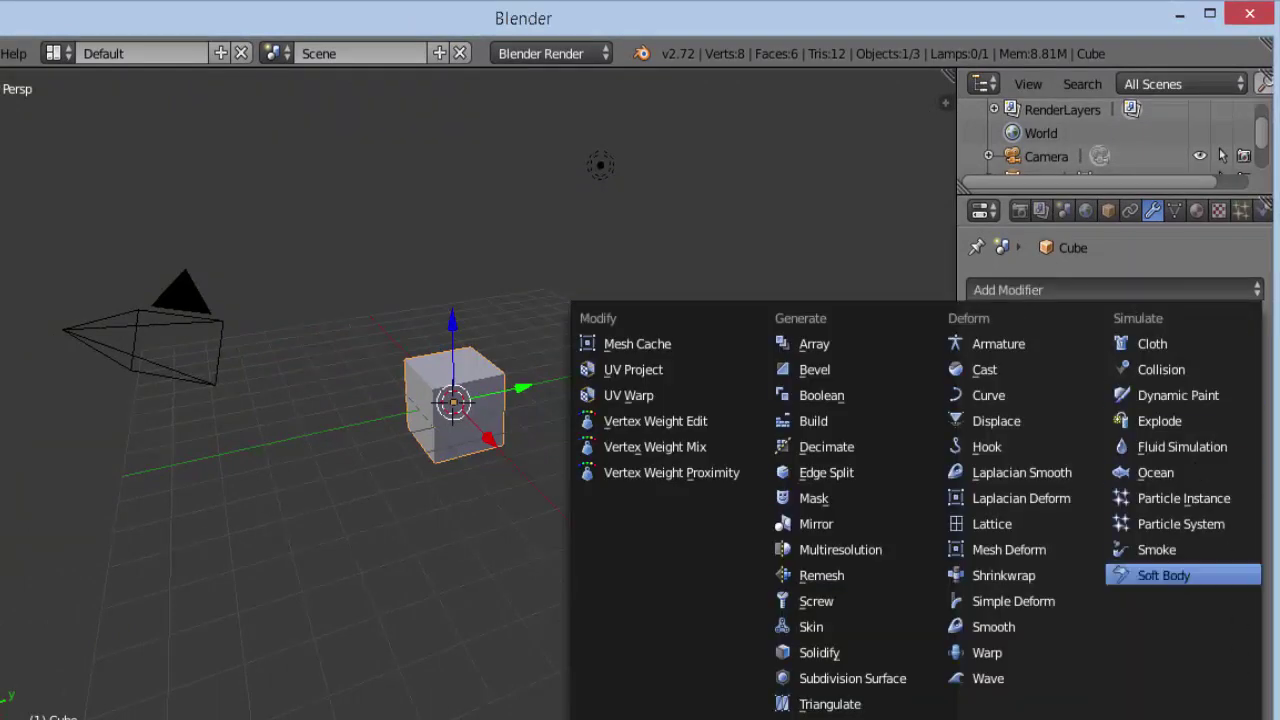
pyautogui.press('Escape')
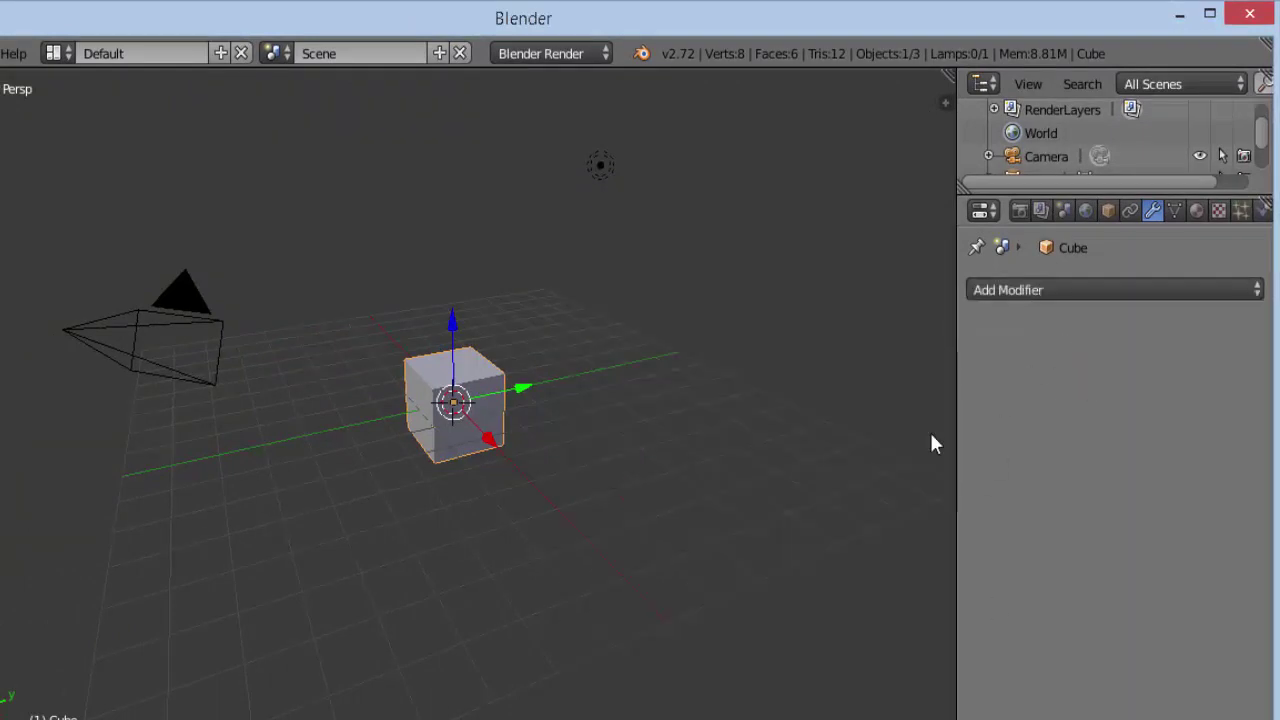
pyautogui.click(1129, 288)
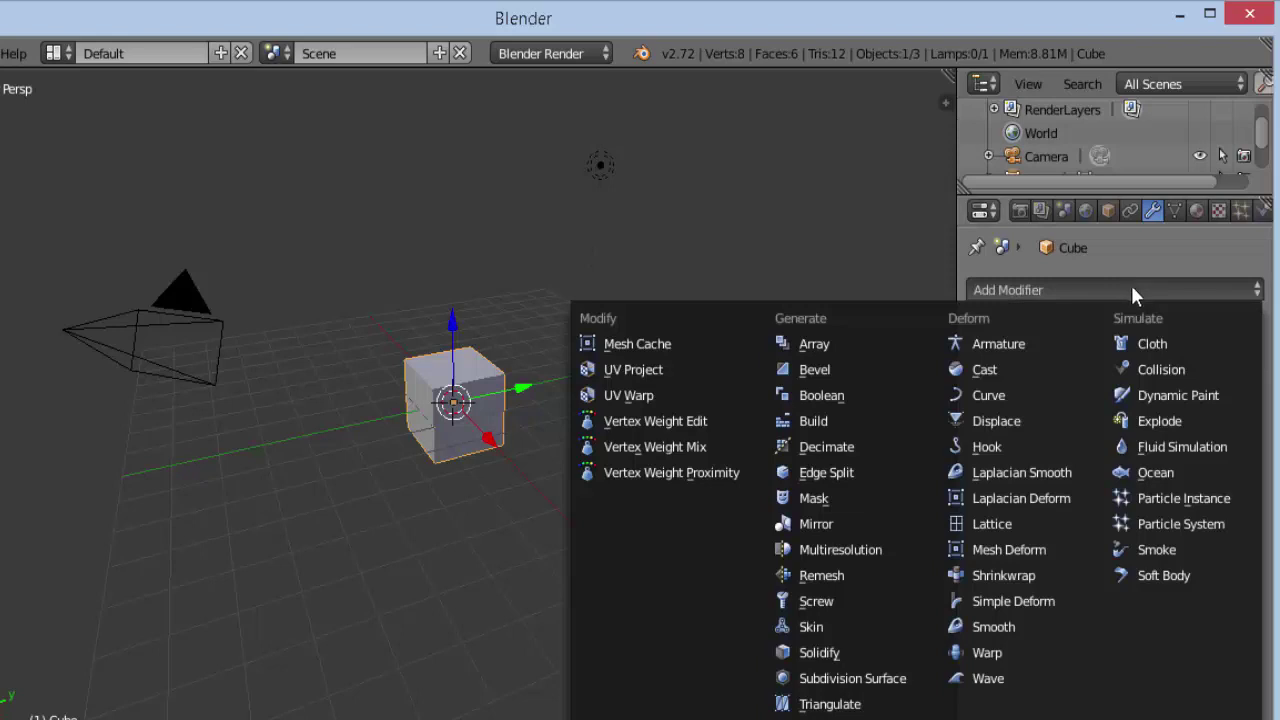
pyautogui.click(1166, 470)
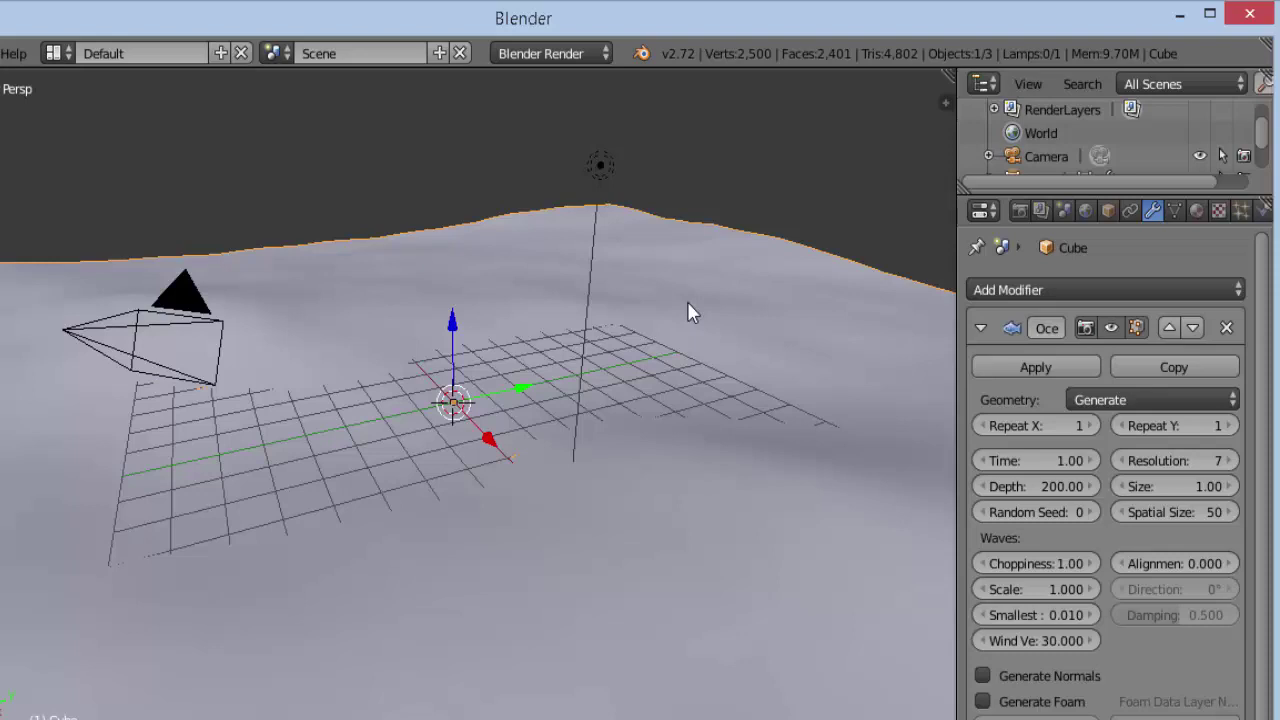
pyautogui.scroll(-2, 688, 303)
pyautogui.scroll(-2, 688, 305)
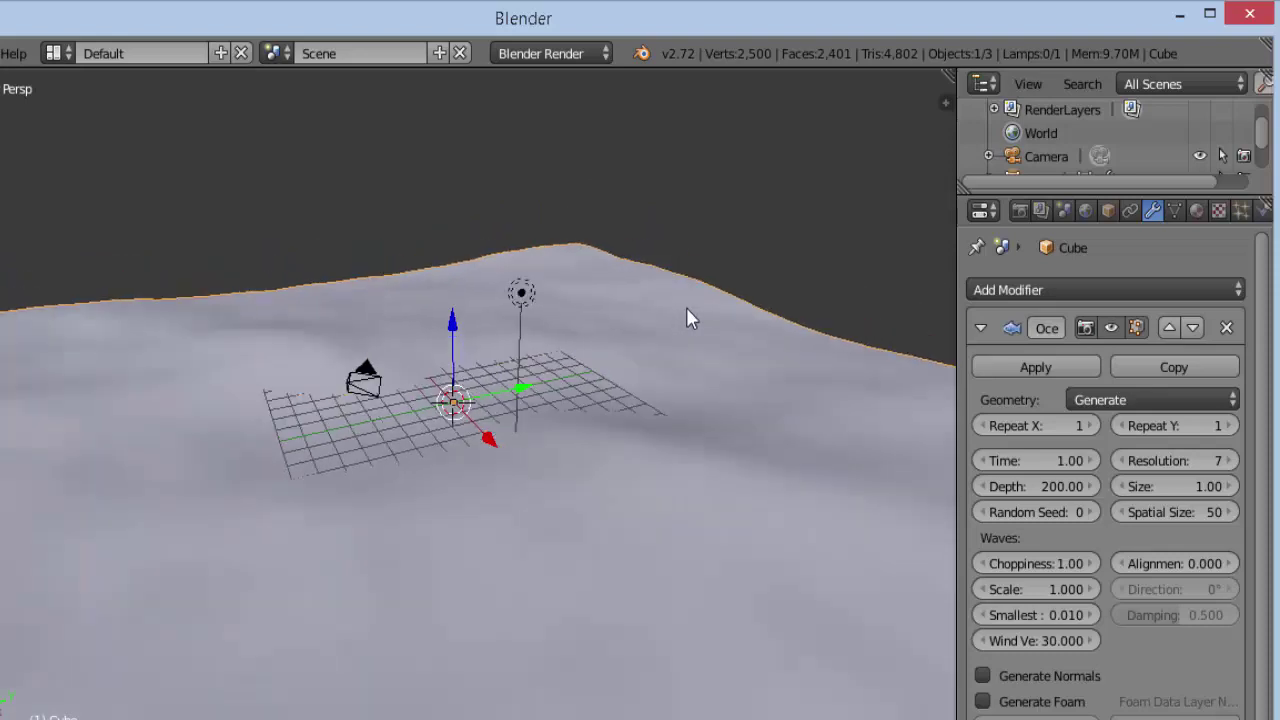
pyautogui.scroll(-2, 688, 308)
pyautogui.scroll(-1, 688, 310)
pyautogui.scroll(-2, 687, 309)
pyautogui.scroll(-1, 687, 309)
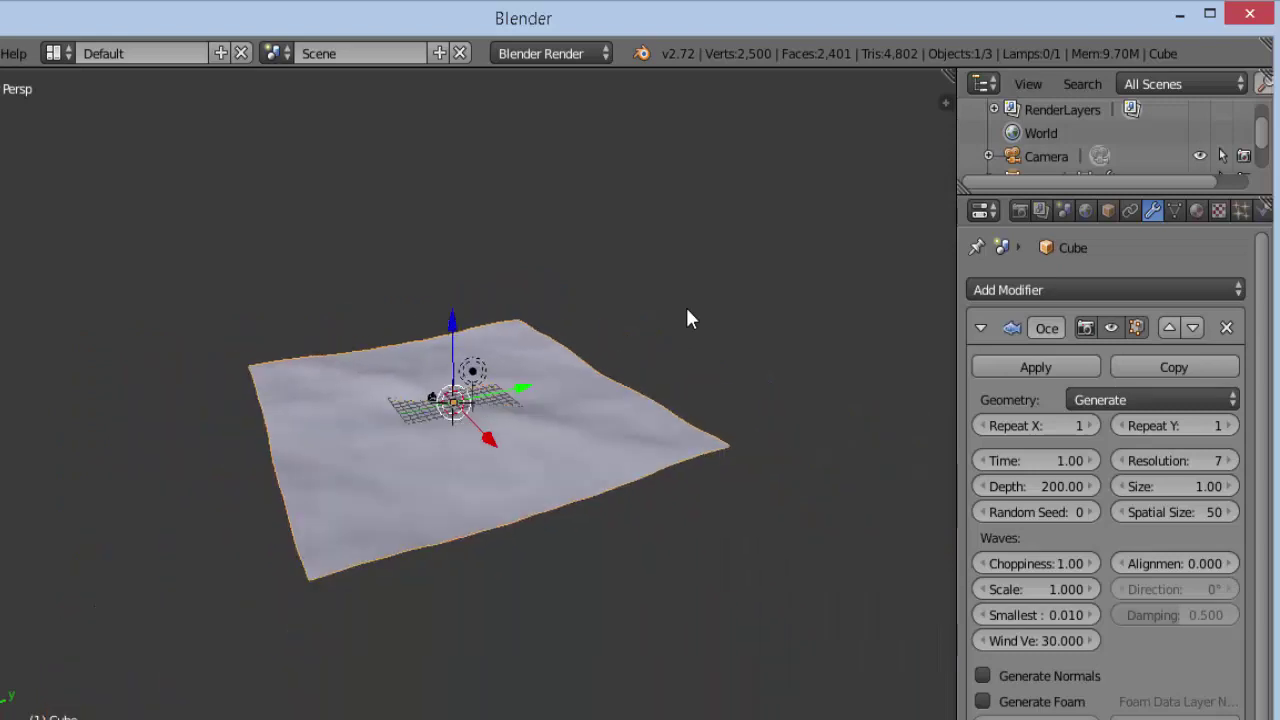
pyautogui.scroll(-1, 687, 309)
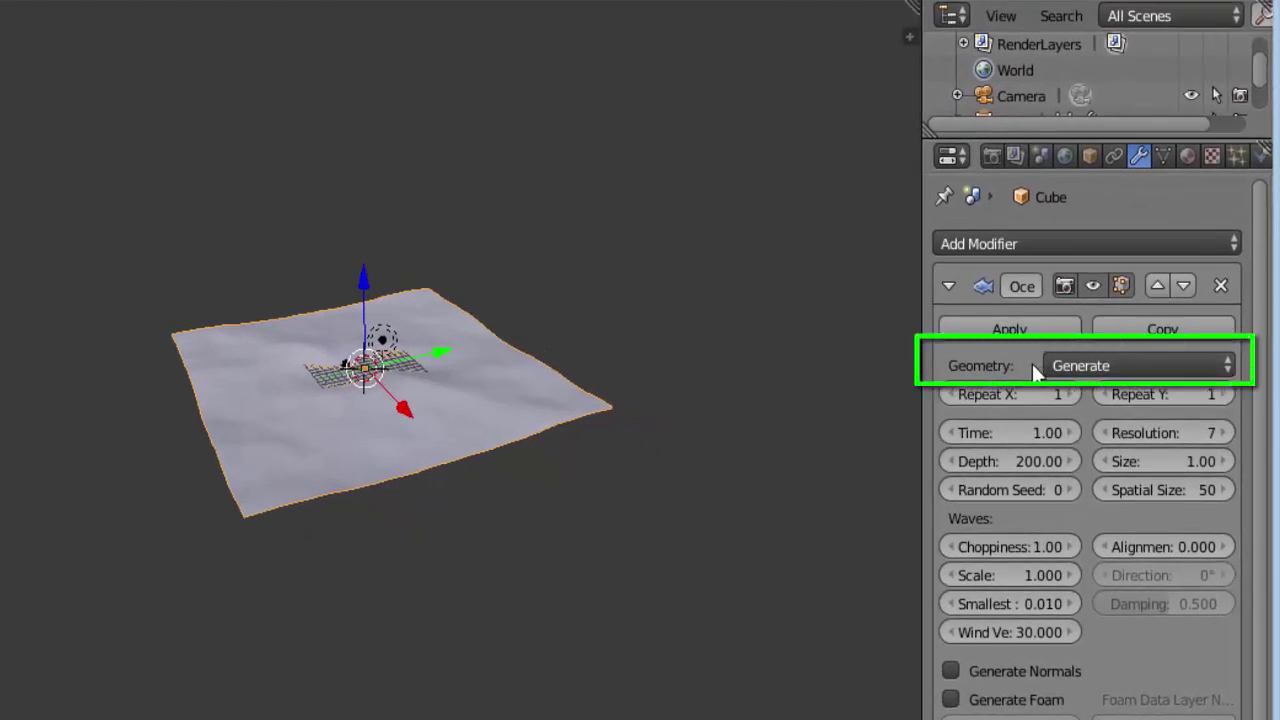
pyautogui.click(1176, 364)
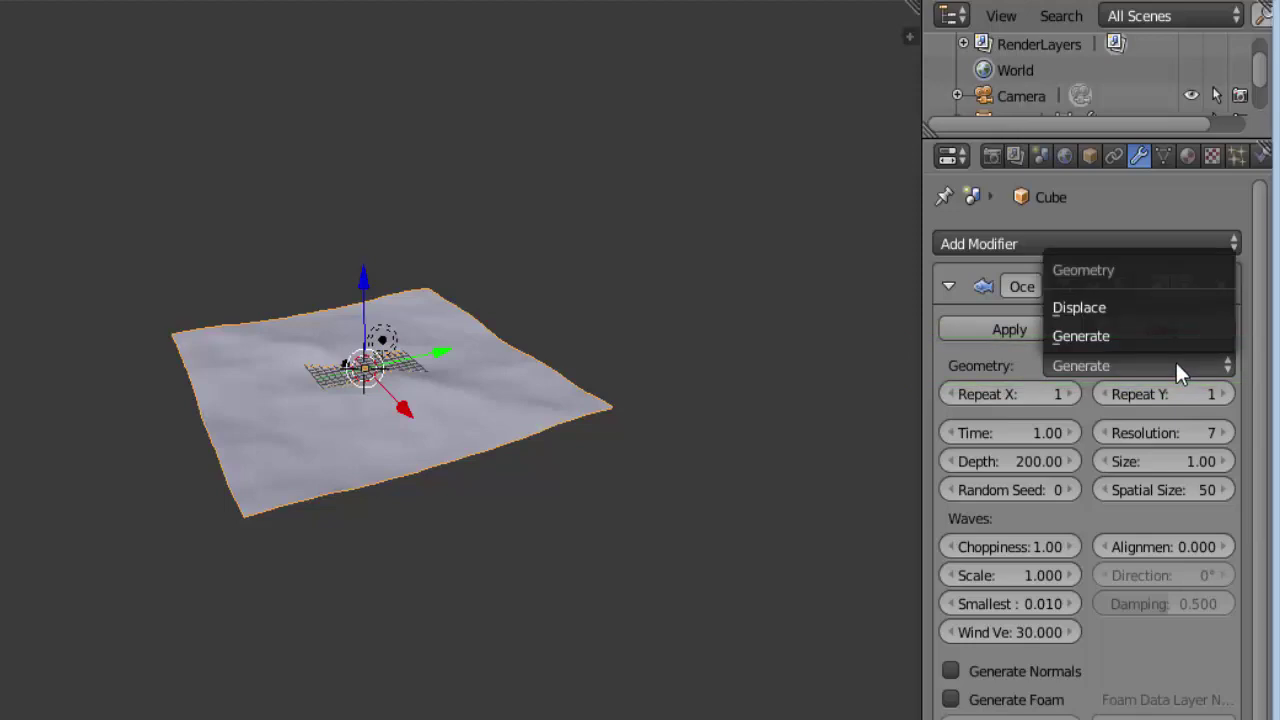
pyautogui.click(1116, 307)
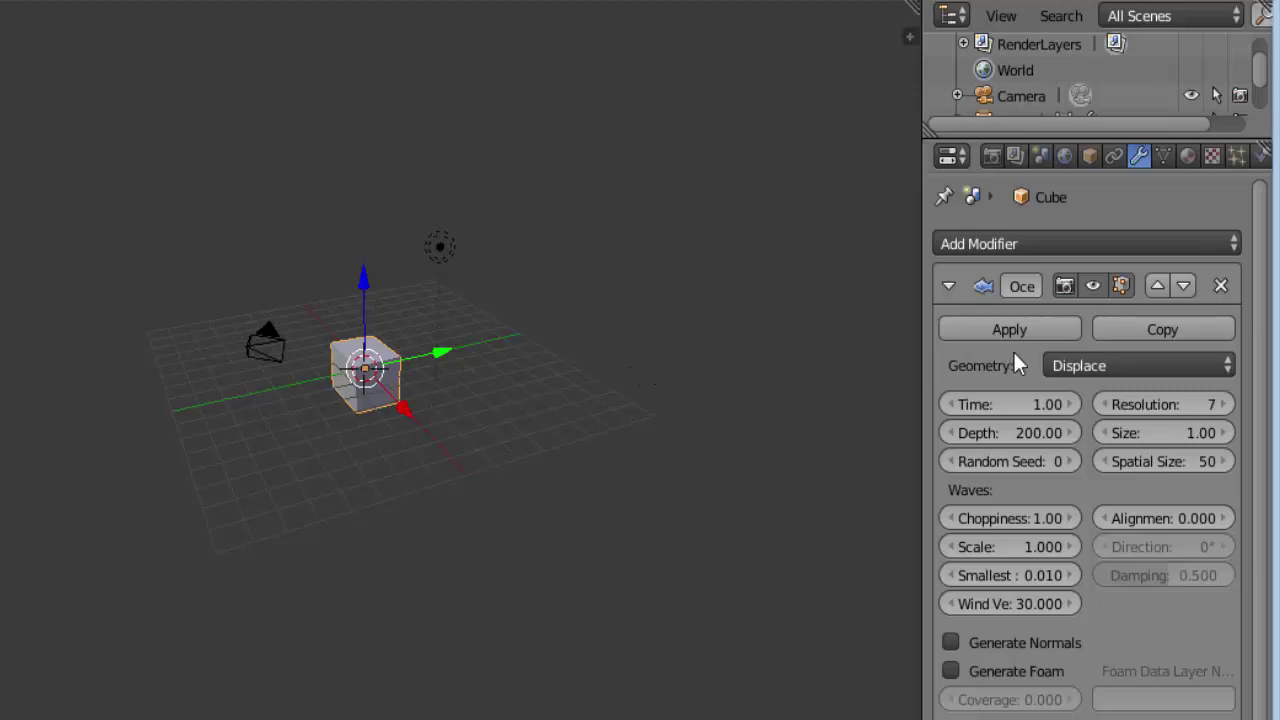
pyautogui.click(1114, 364)
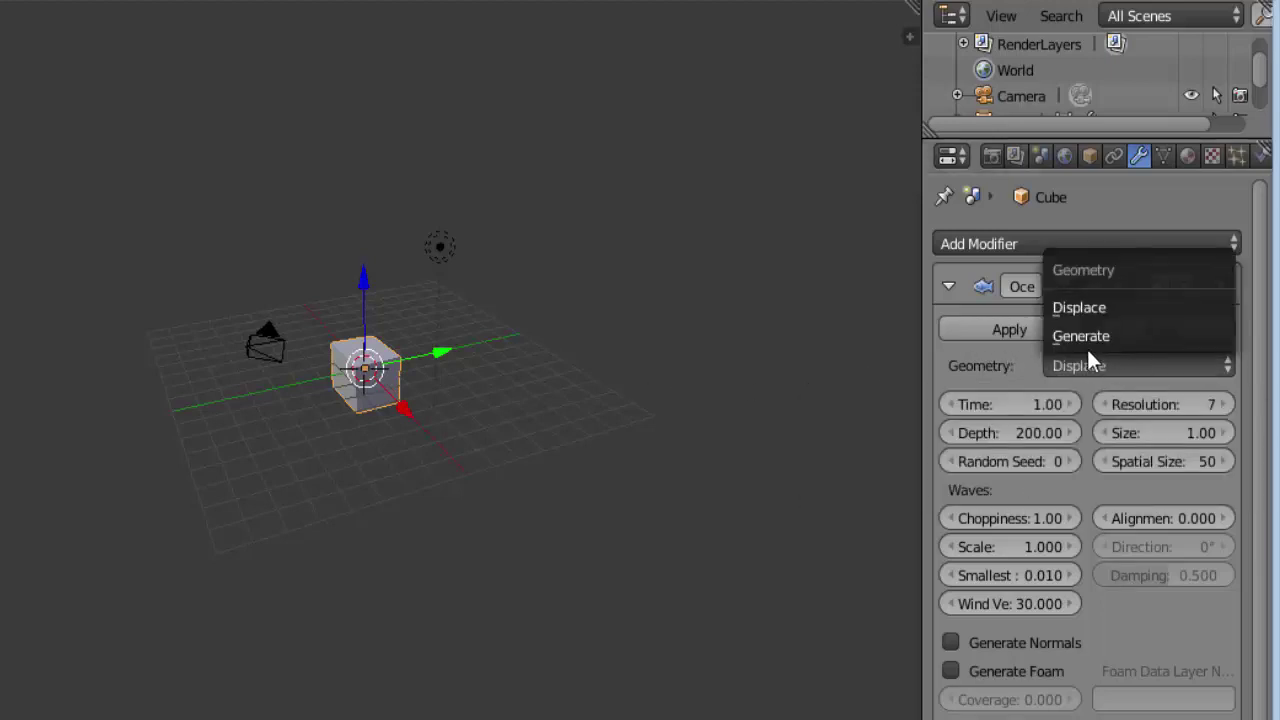
pyautogui.click(1076, 342)
pyautogui.scroll(-2, 317, 386)
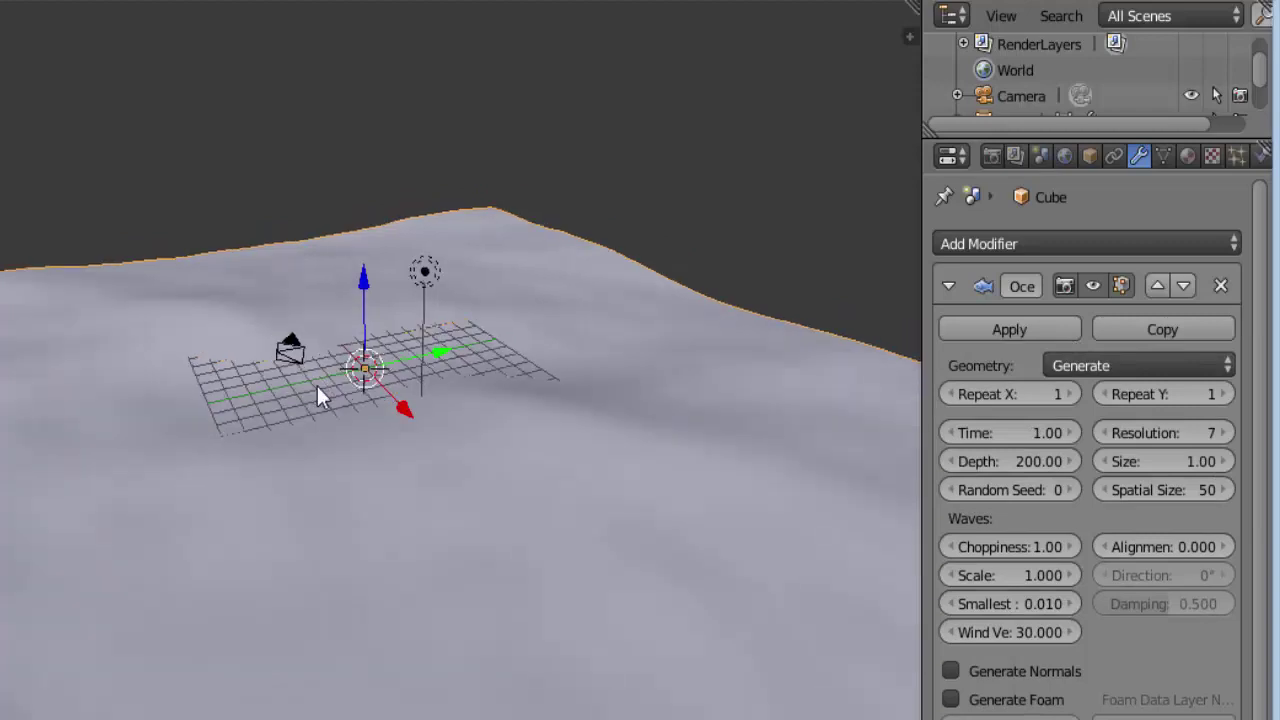
pyautogui.scroll(-2, 317, 386)
pyautogui.scroll(-2, 317, 386)
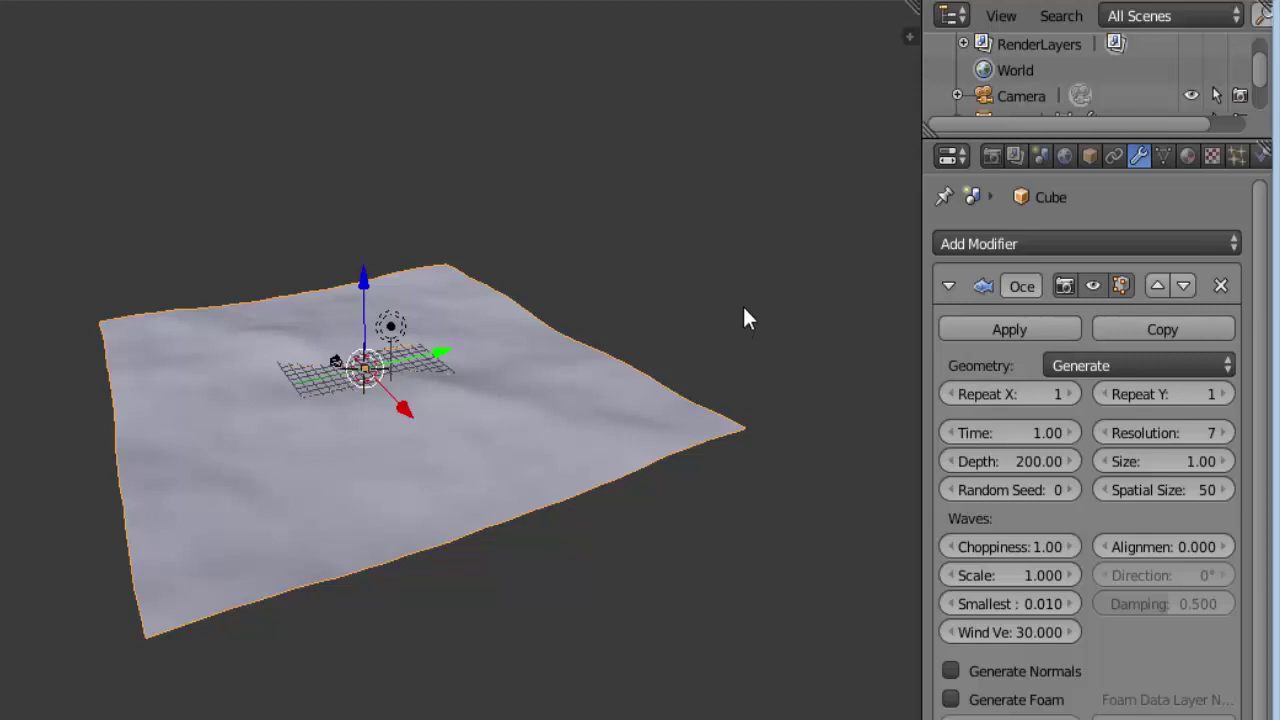
pyautogui.scroll(-3, 745, 318)
pyautogui.scroll(-1, 745, 318)
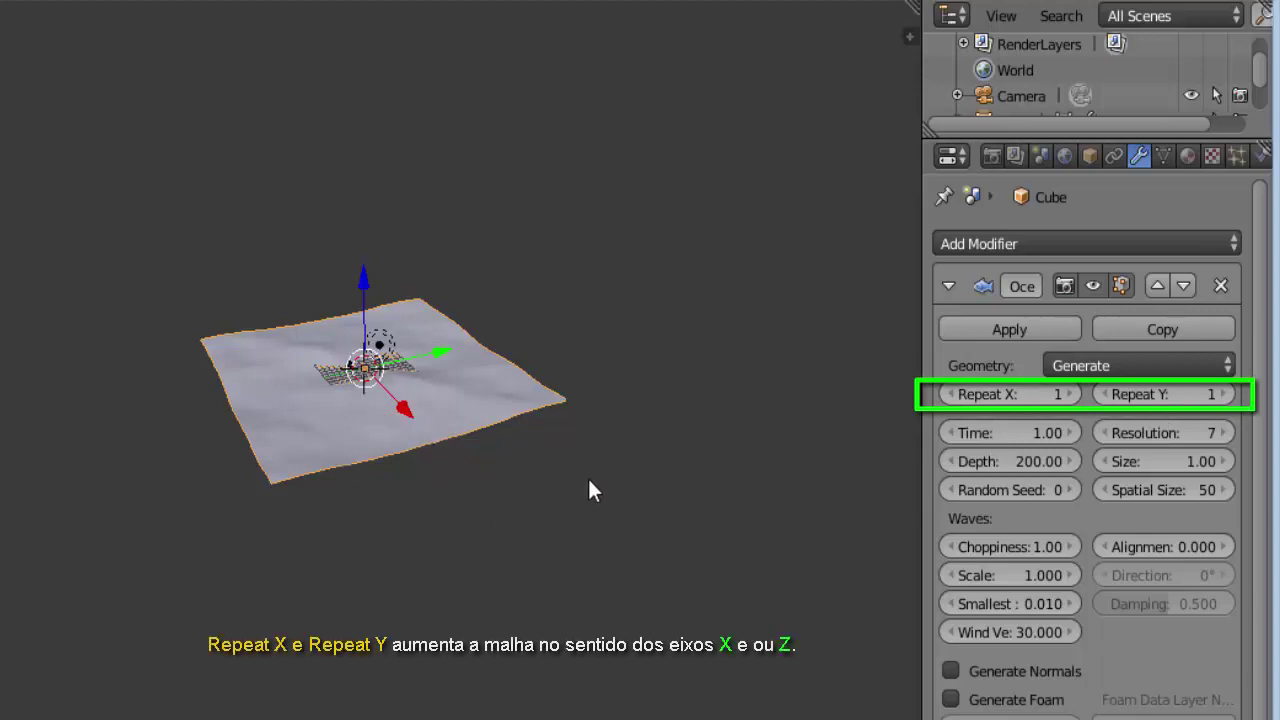
# Test Repeat X and Y at 2, reset both to 1, and switch to wireframe
pyautogui.click(1071, 394)
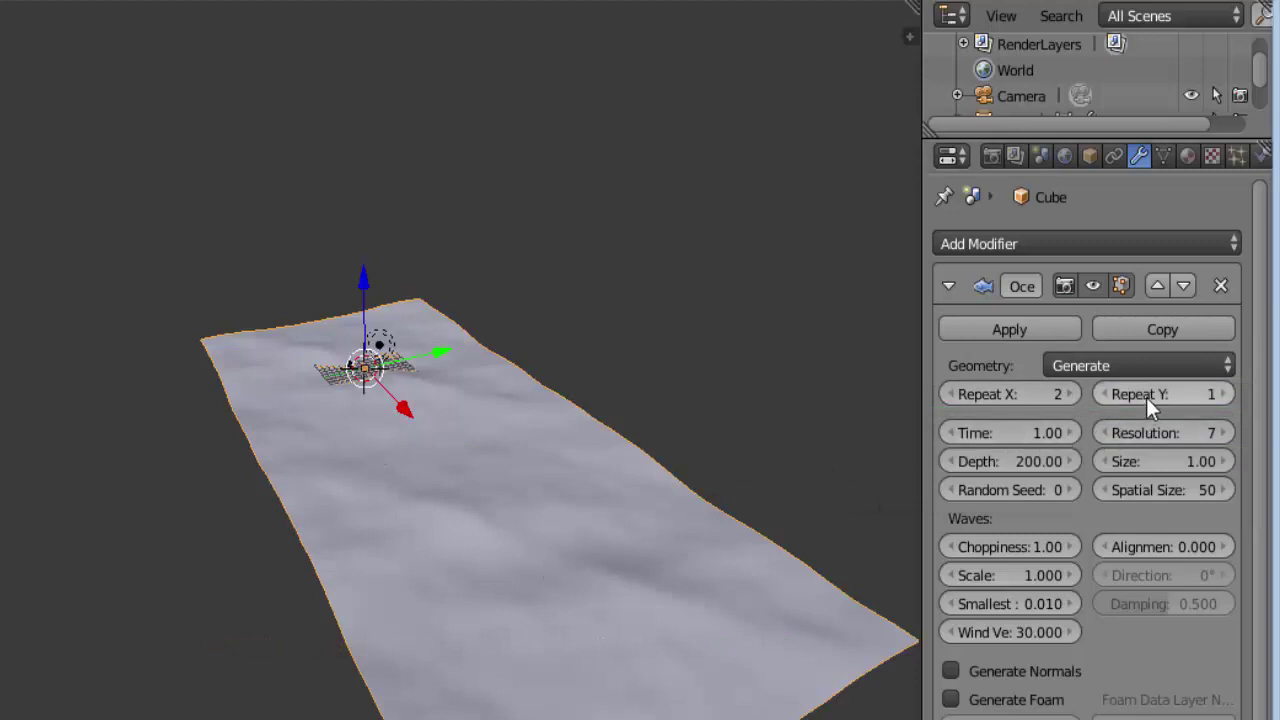
pyautogui.click(1225, 394)
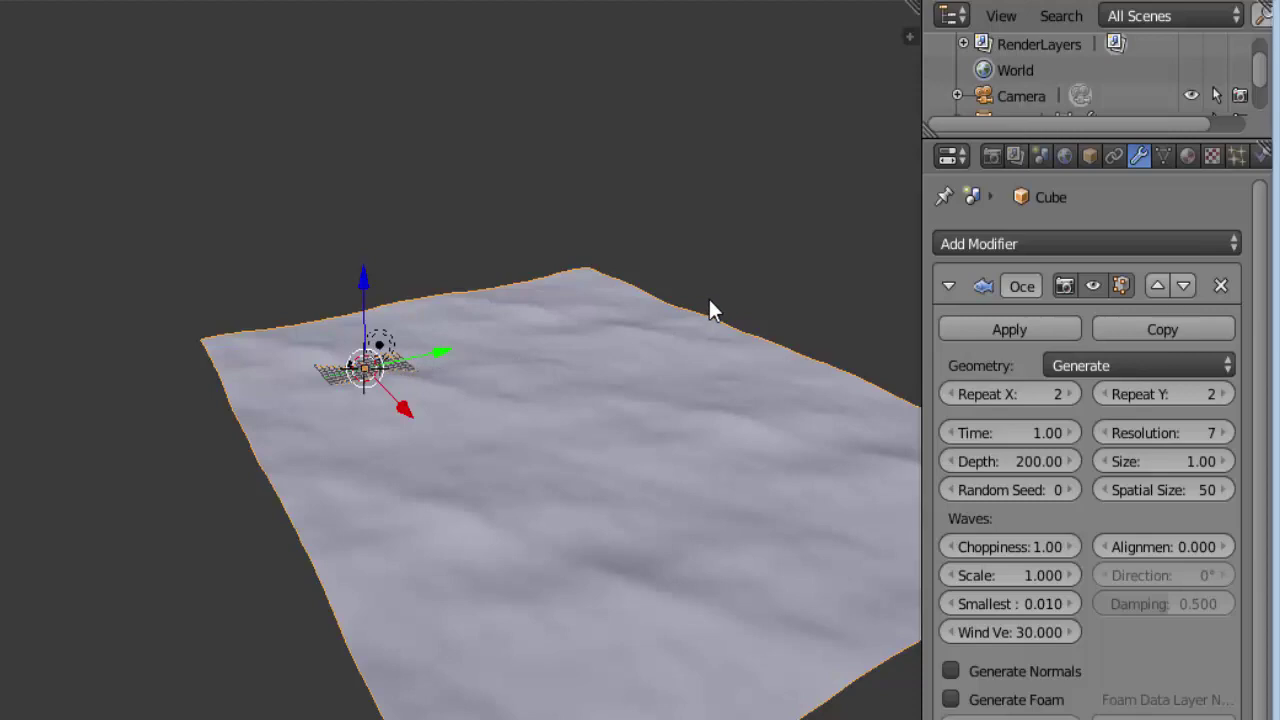
pyautogui.click(951, 391)
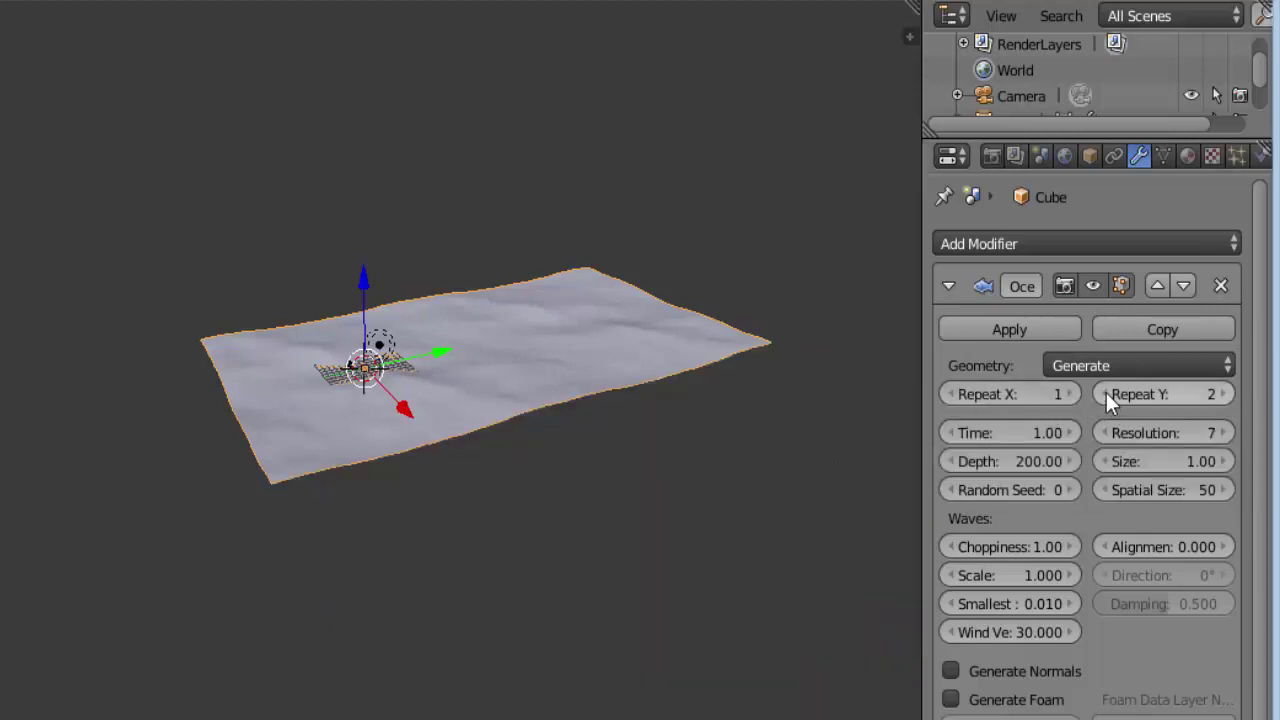
pyautogui.click(1106, 392)
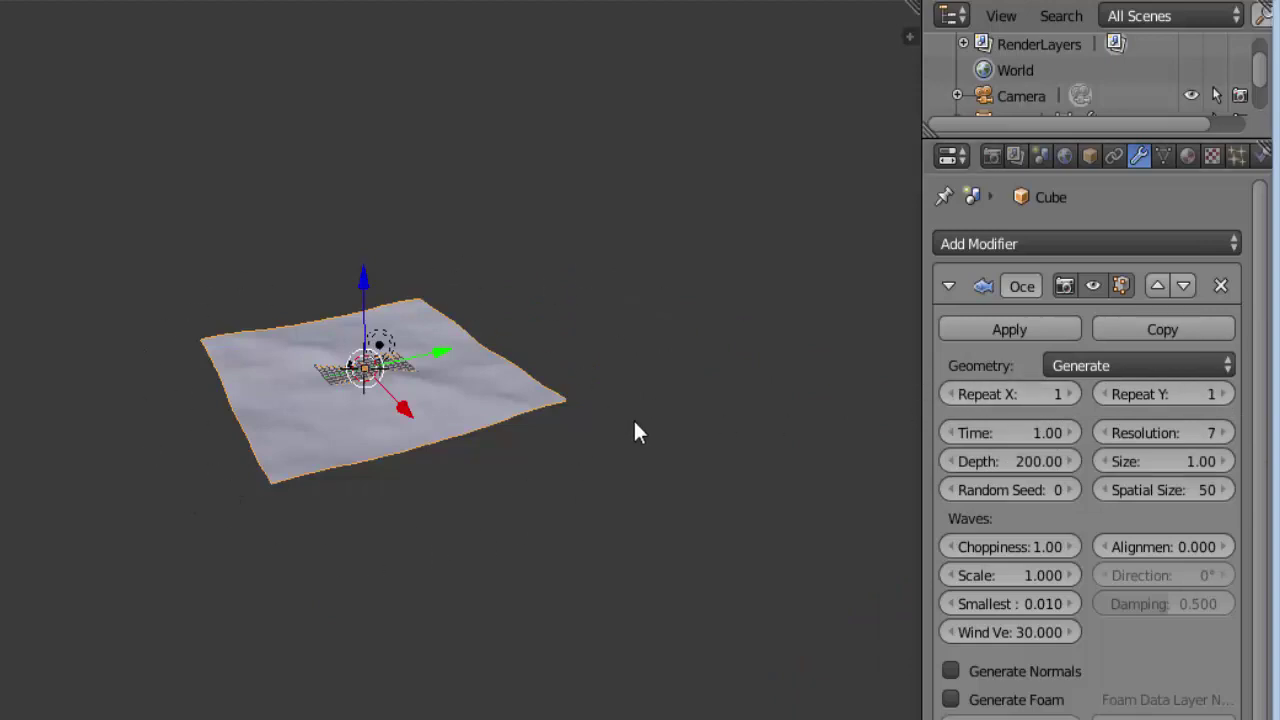
pyautogui.press('z')
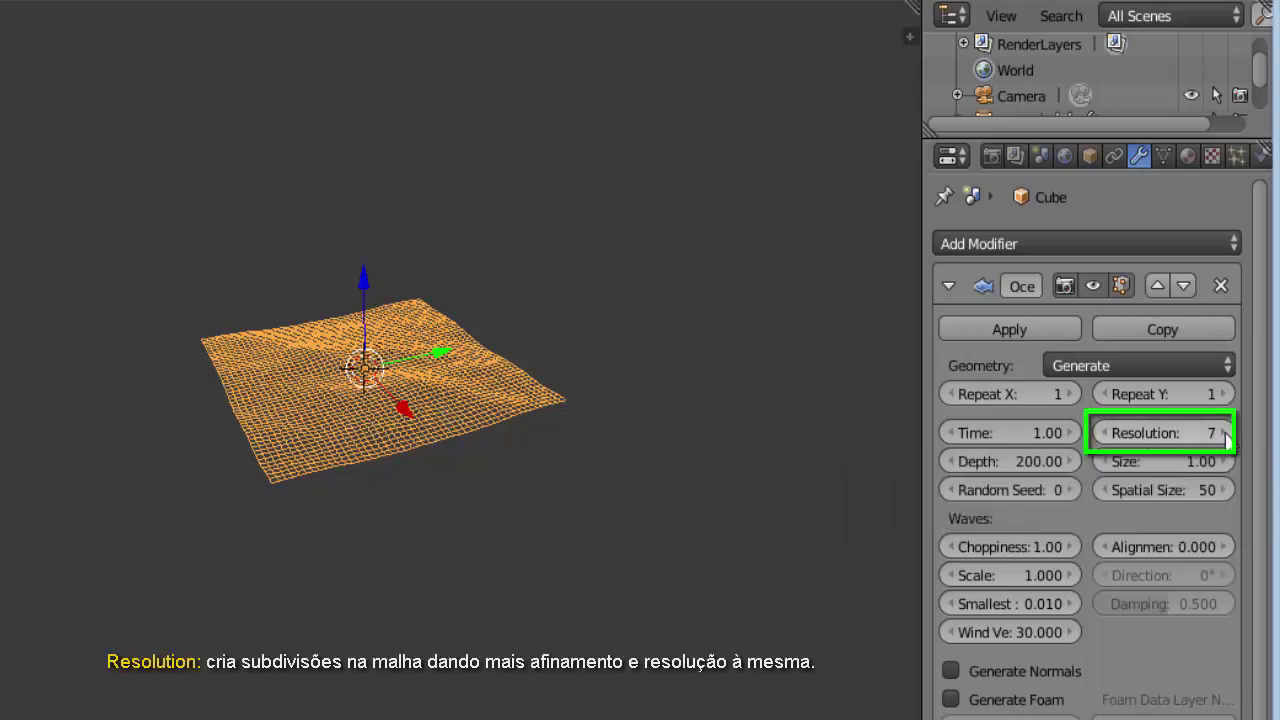
# Try ocean Resolution 10, set it back to 7, and return to solid shading
pyautogui.moveTo(1160, 433); pyautogui.dragTo(523, 448)
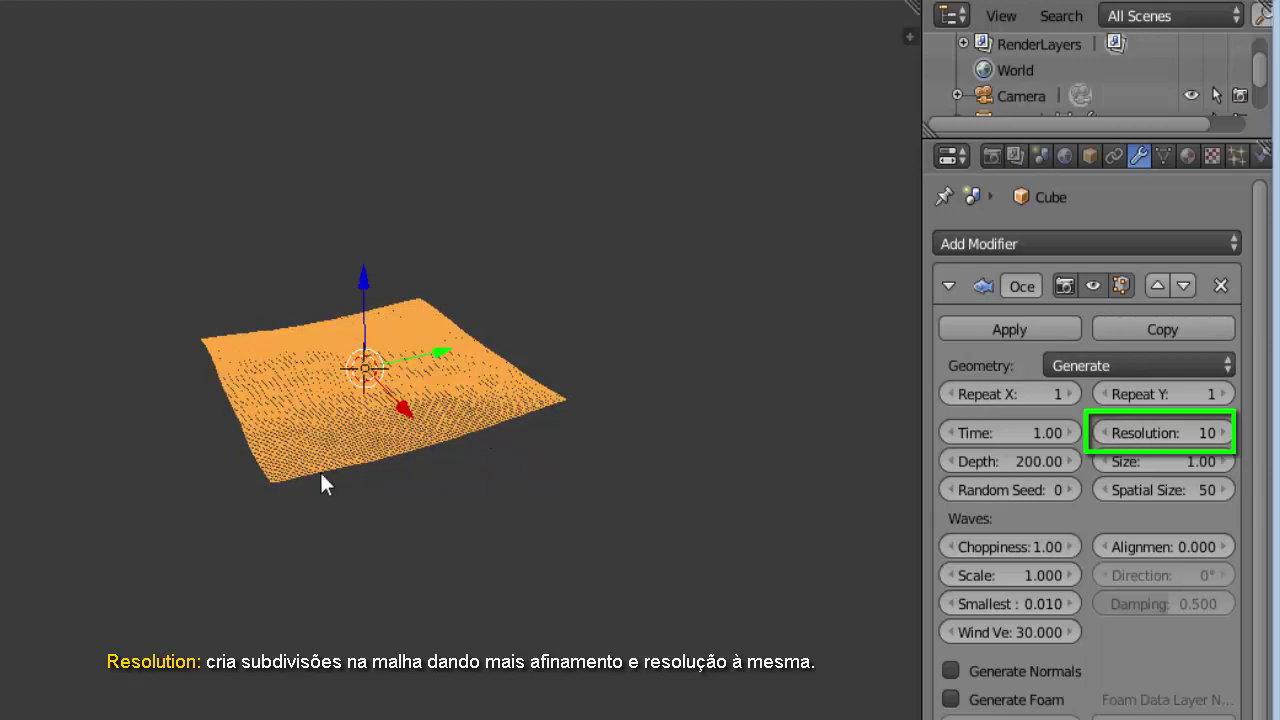
pyautogui.moveTo(1100, 433); pyautogui.dragTo(1060, 433)
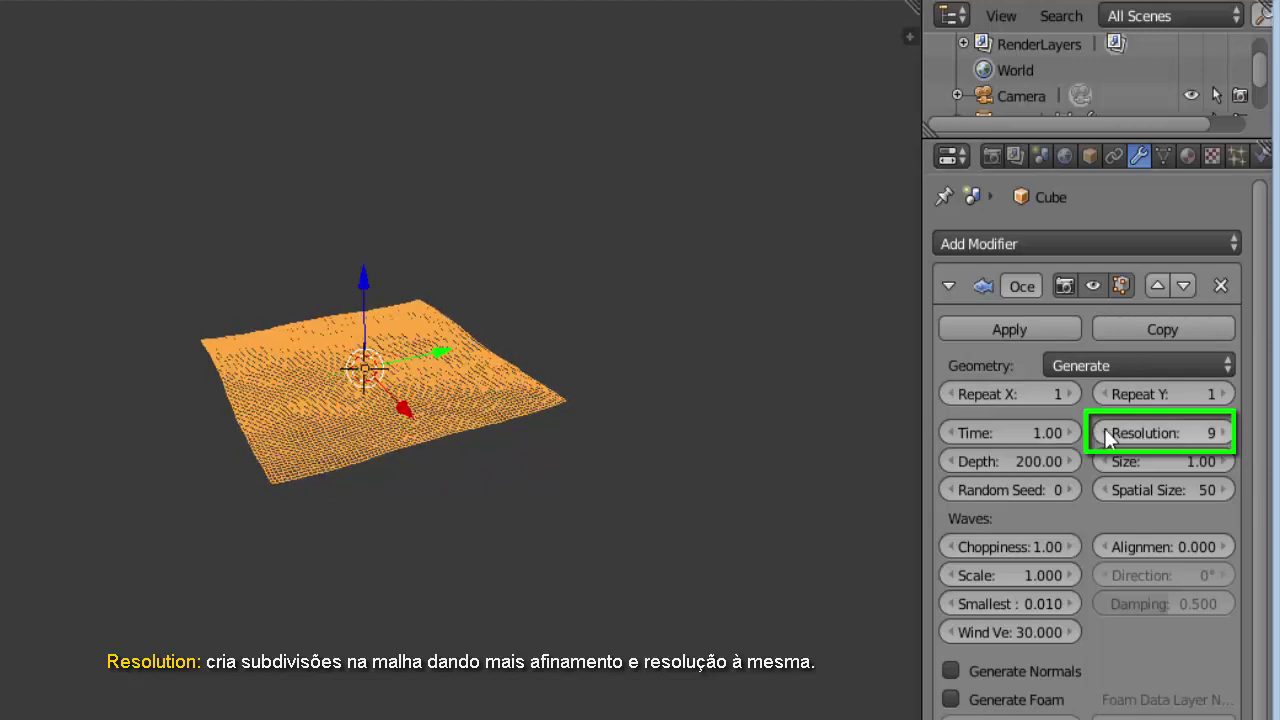
pyautogui.moveTo(1160, 433); pyautogui.dragTo(658, 410)
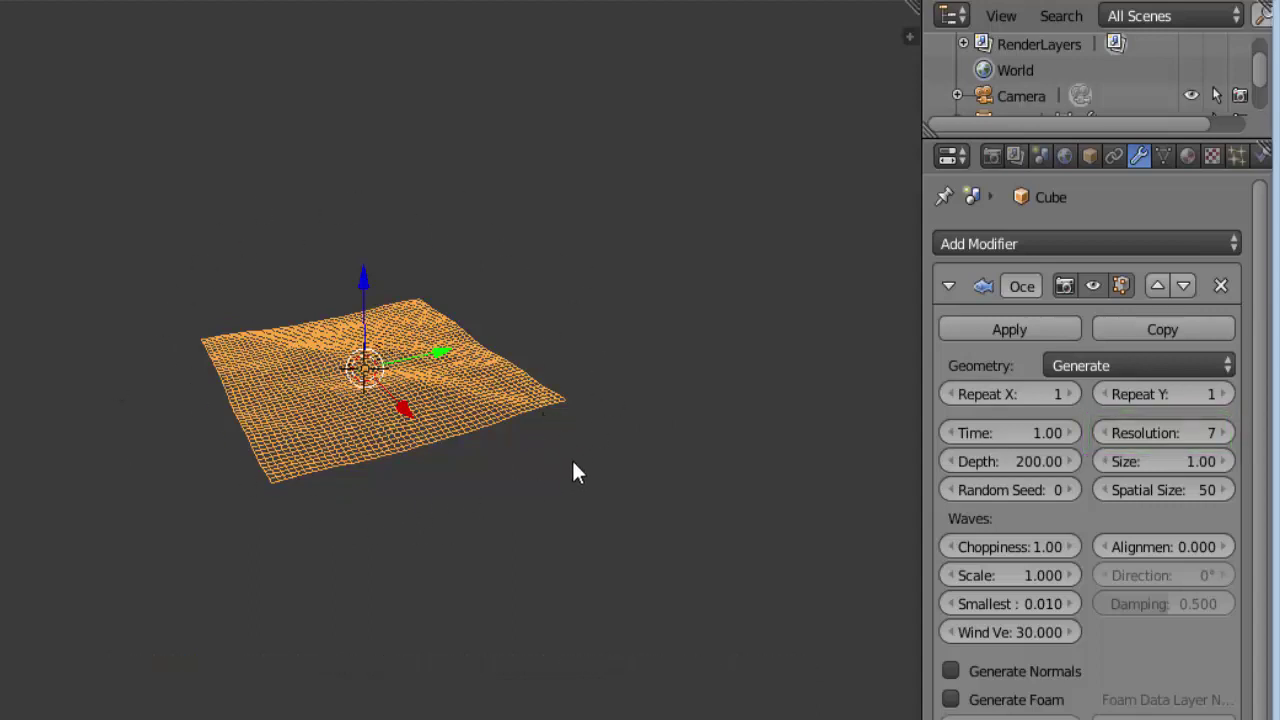
pyautogui.press('z')
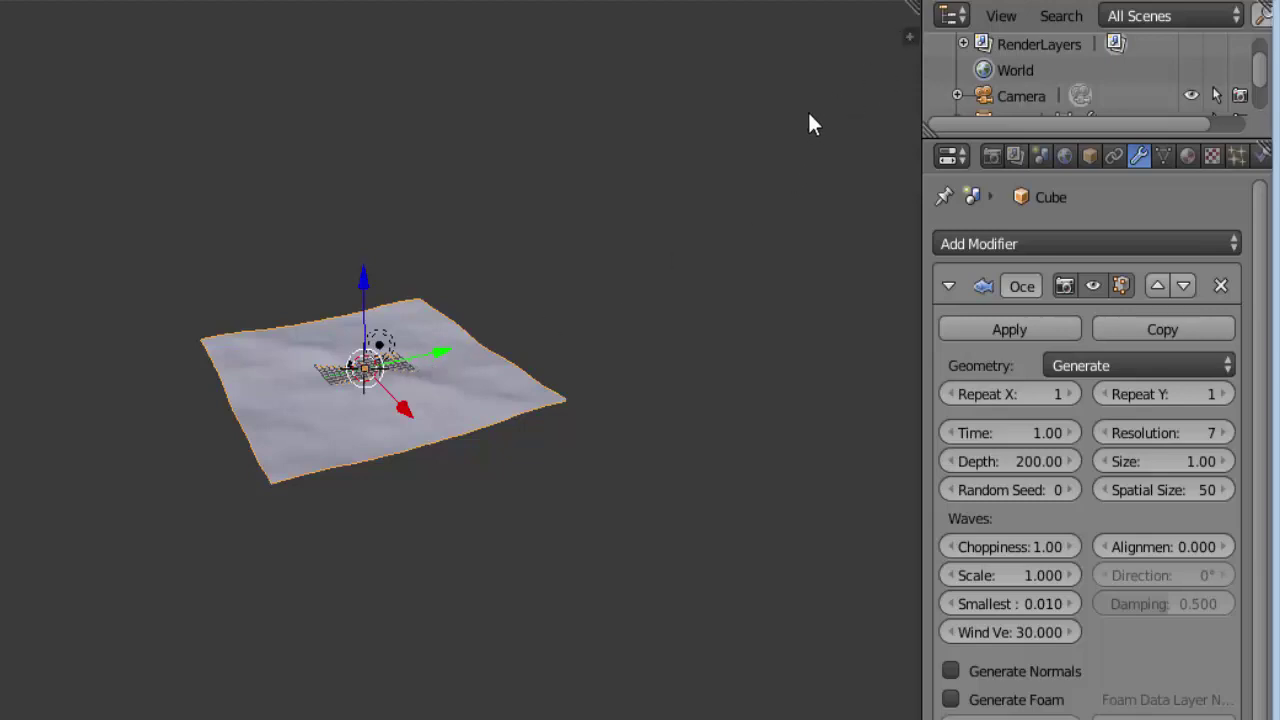
# Turn off the floor grid in the viewport display settings
pyautogui.press('n')
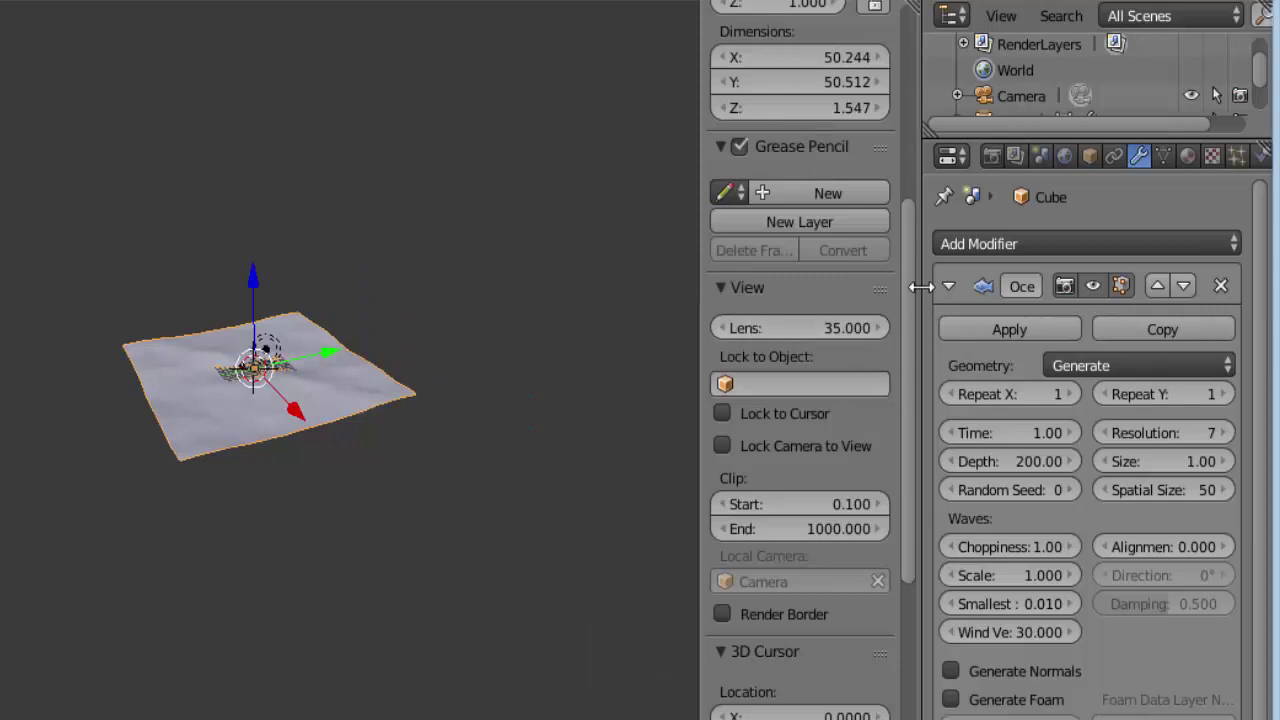
pyautogui.scroll(-2, 909, 280)
pyautogui.moveTo(908, 337); pyautogui.dragTo(910, 421)
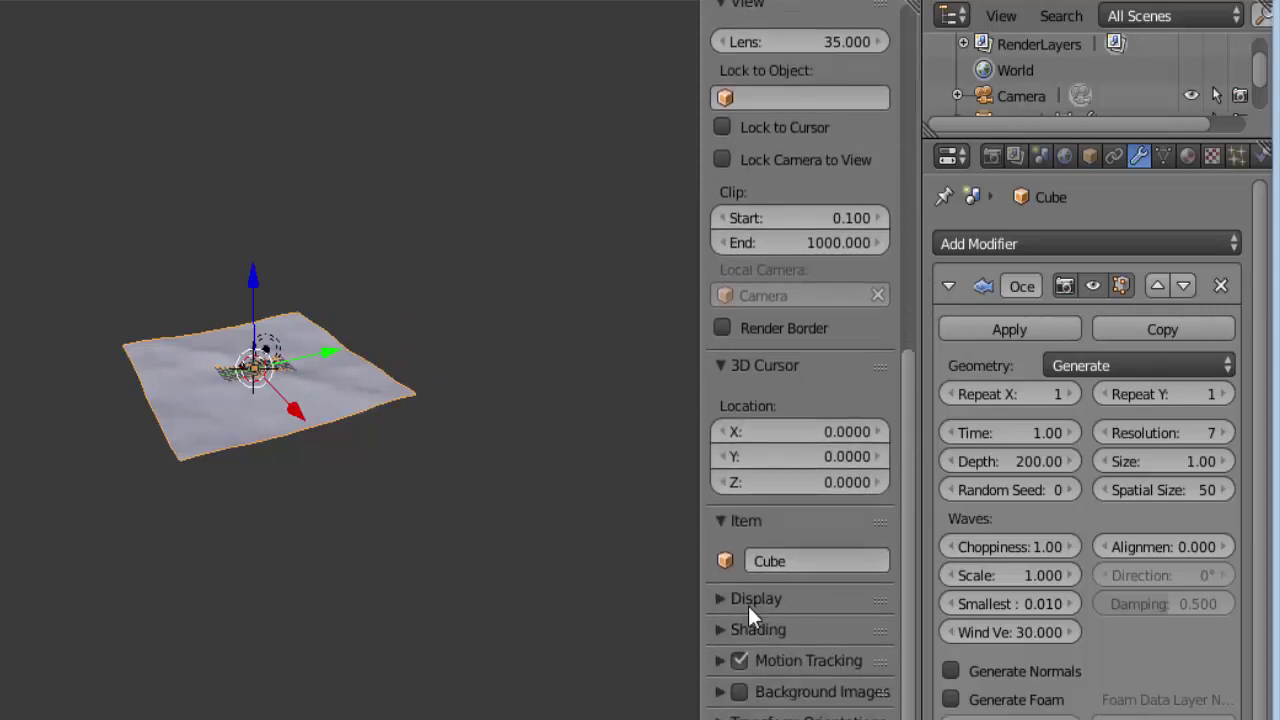
pyautogui.click(722, 600)
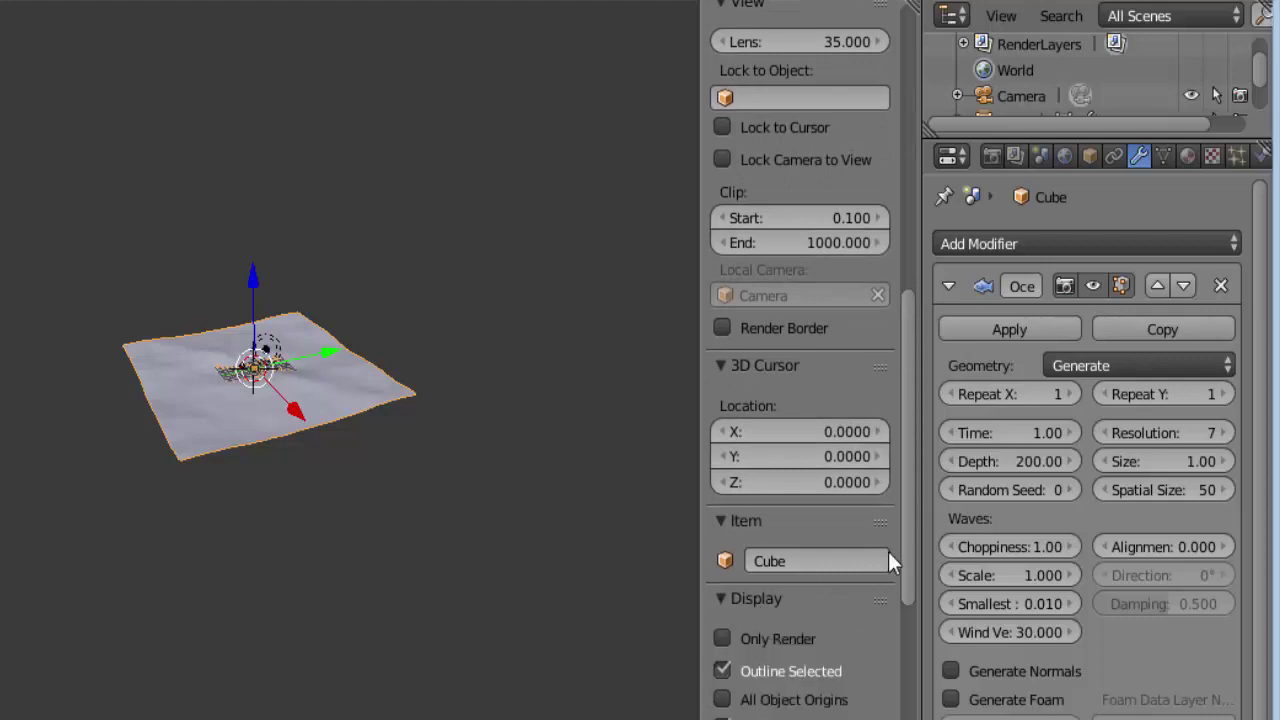
pyautogui.moveTo(904, 538); pyautogui.dragTo(895, 590)
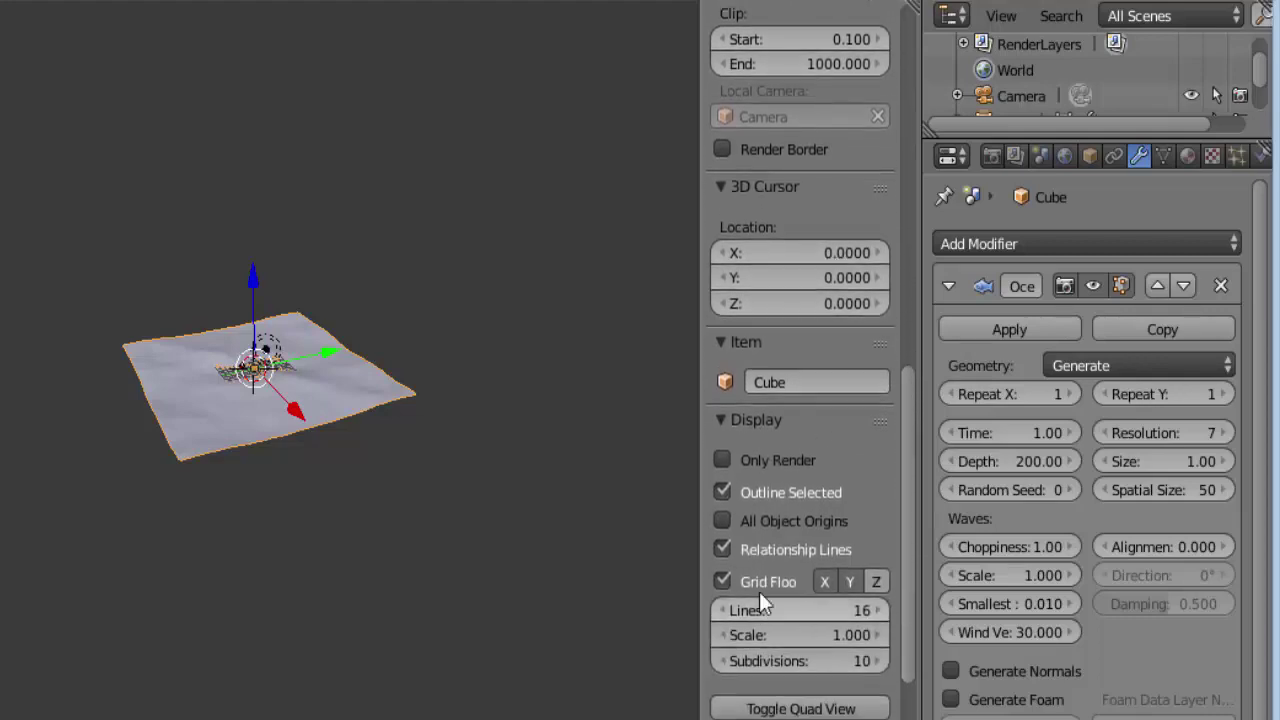
pyautogui.click(721, 582)
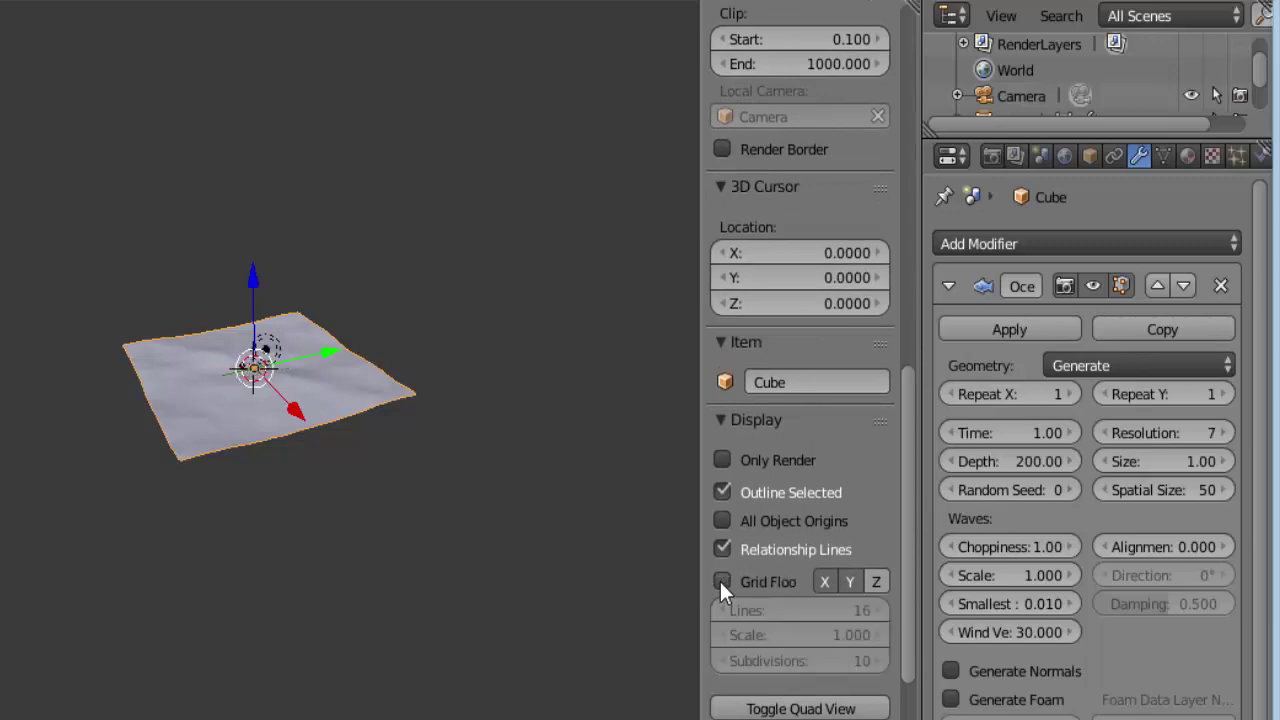
pyautogui.scroll(3, 306, 484)
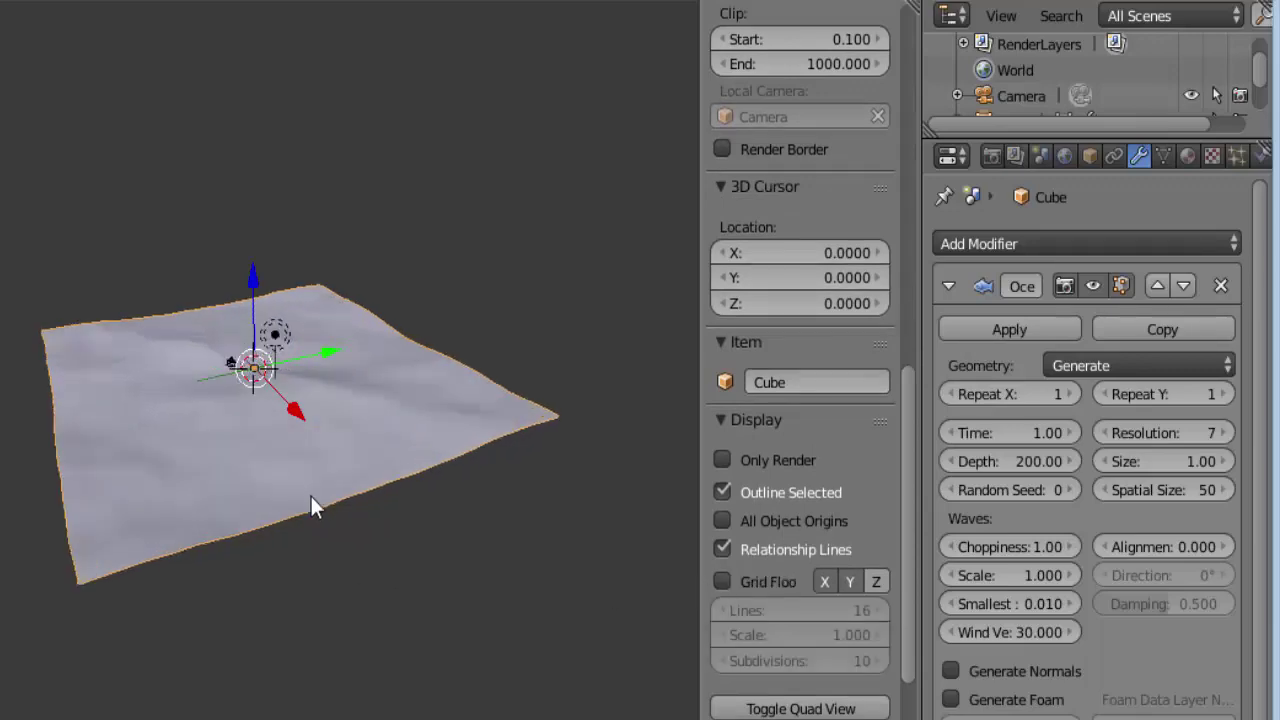
pyautogui.scroll(2, 310, 496)
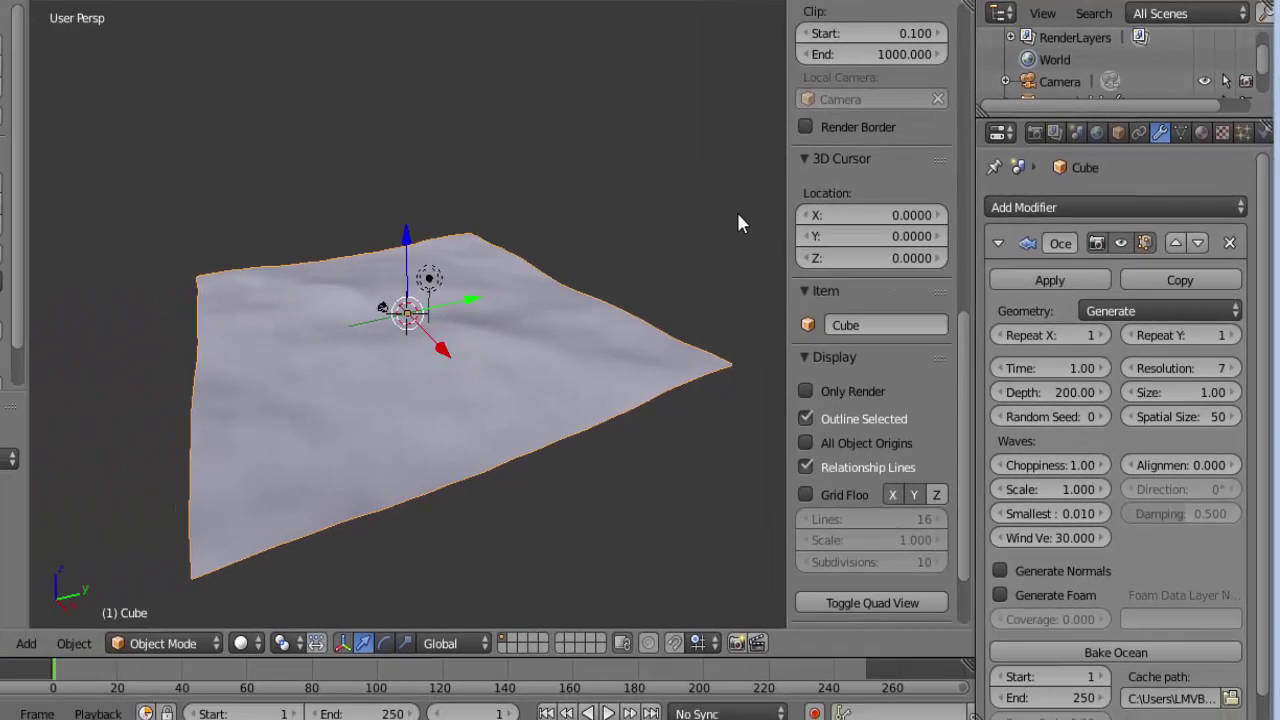
# Close the sidebar and zoom out on the ocean plane
pyautogui.press('n')
pyautogui.scroll(-2, 825, 296)
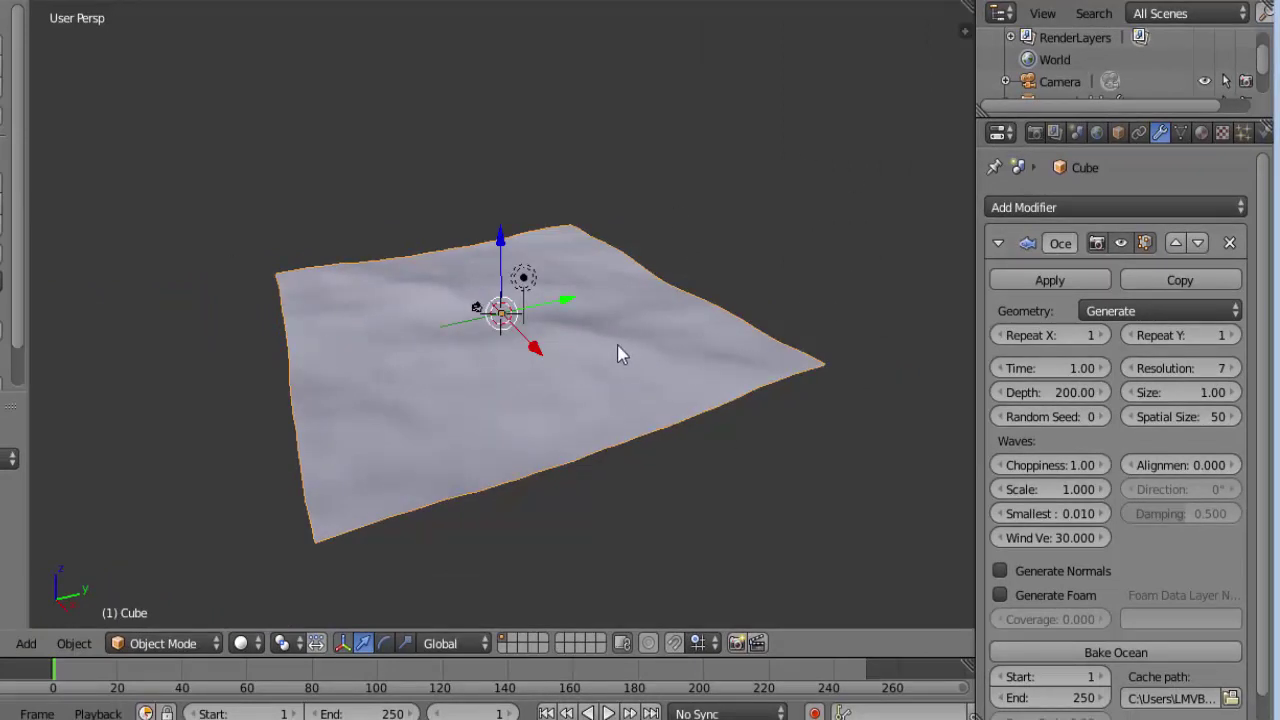
pyautogui.scroll(-1, 618, 352)
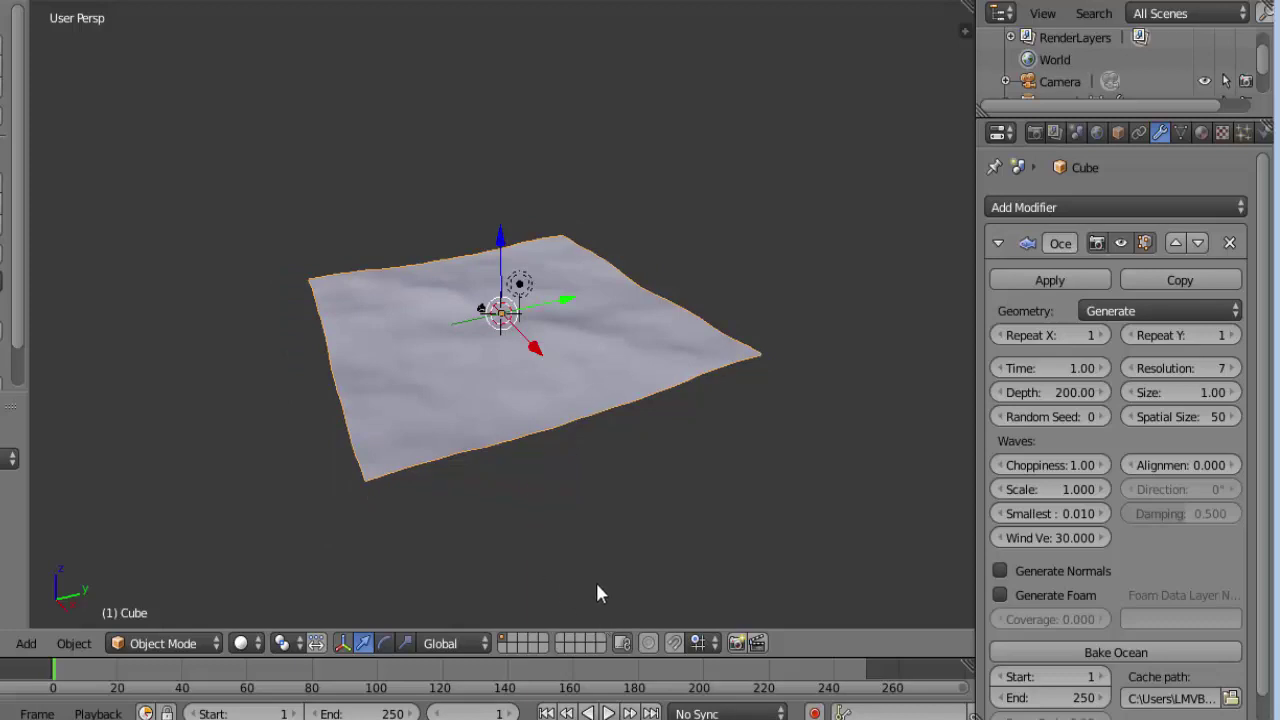
pyautogui.click(608, 713)
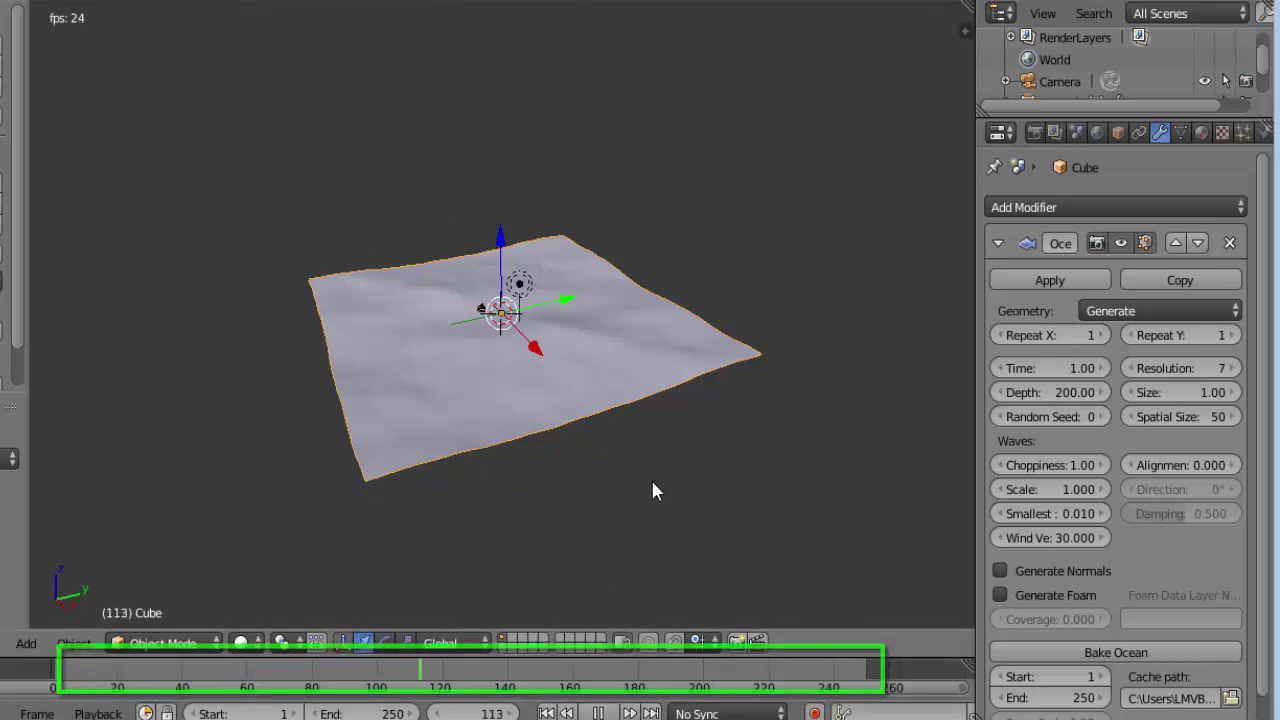
pyautogui.click(597, 713)
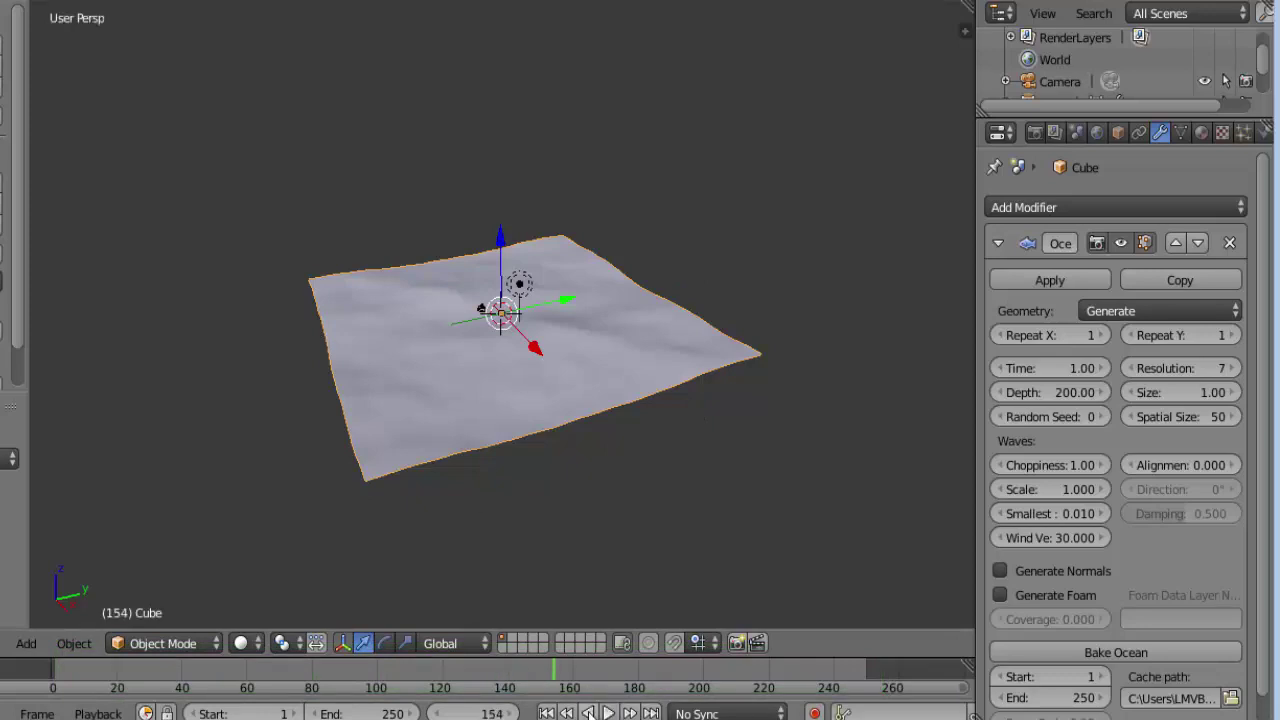
pyautogui.moveTo(556, 675); pyautogui.dragTo(52, 668)
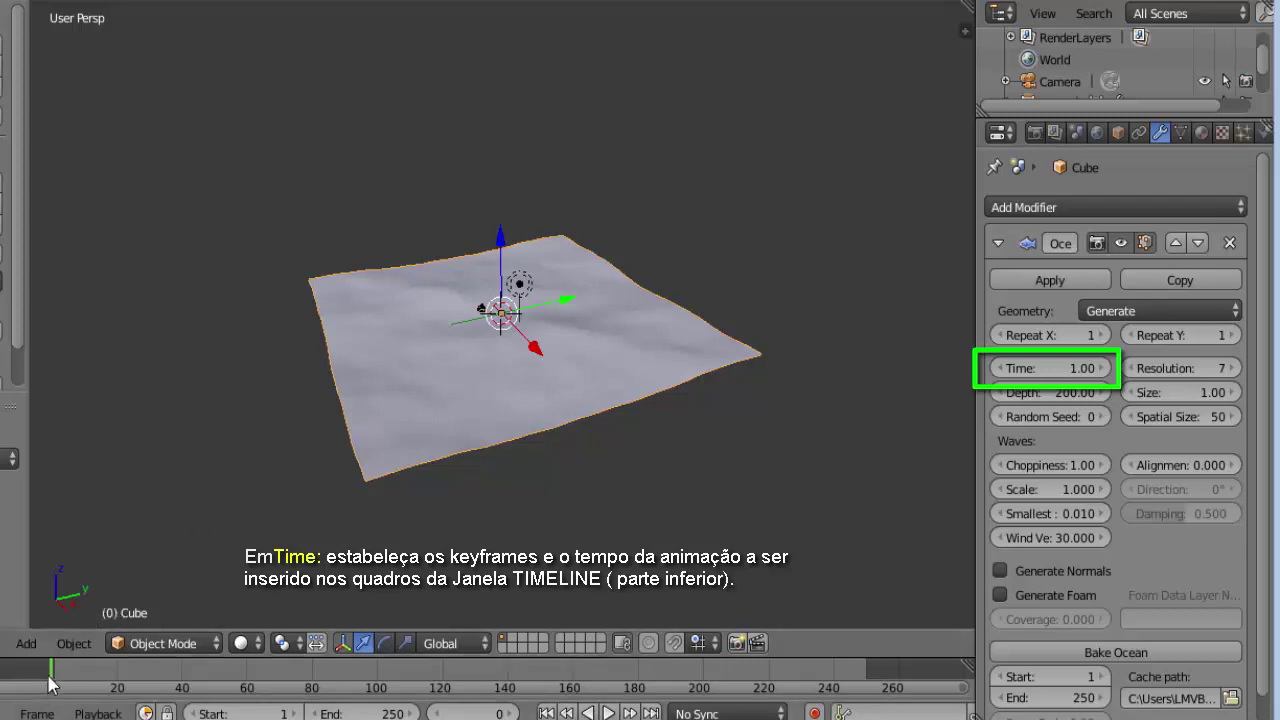
# Enter 0 in the Ocean Time field and insert a keyframe on it at frame 0
pyautogui.click(1040, 367)
pyautogui.write('0')
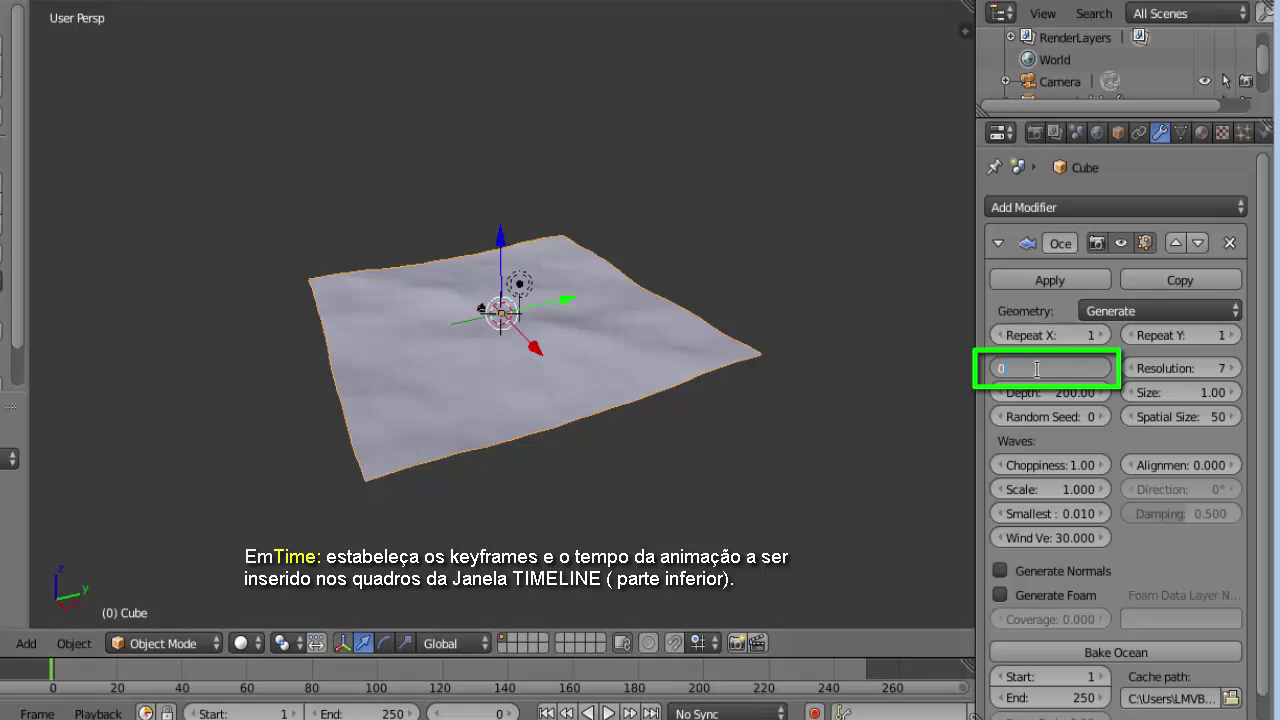
pyautogui.press('Return')
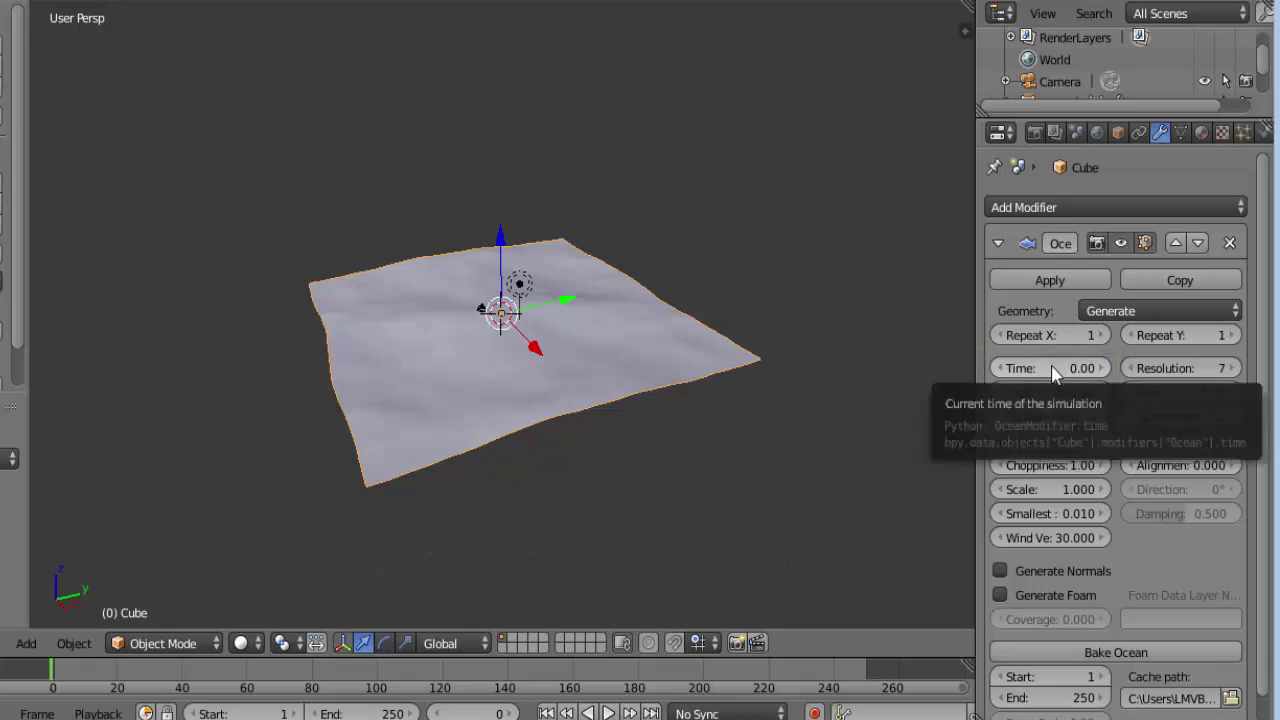
pyautogui.rightClick(1051, 371)
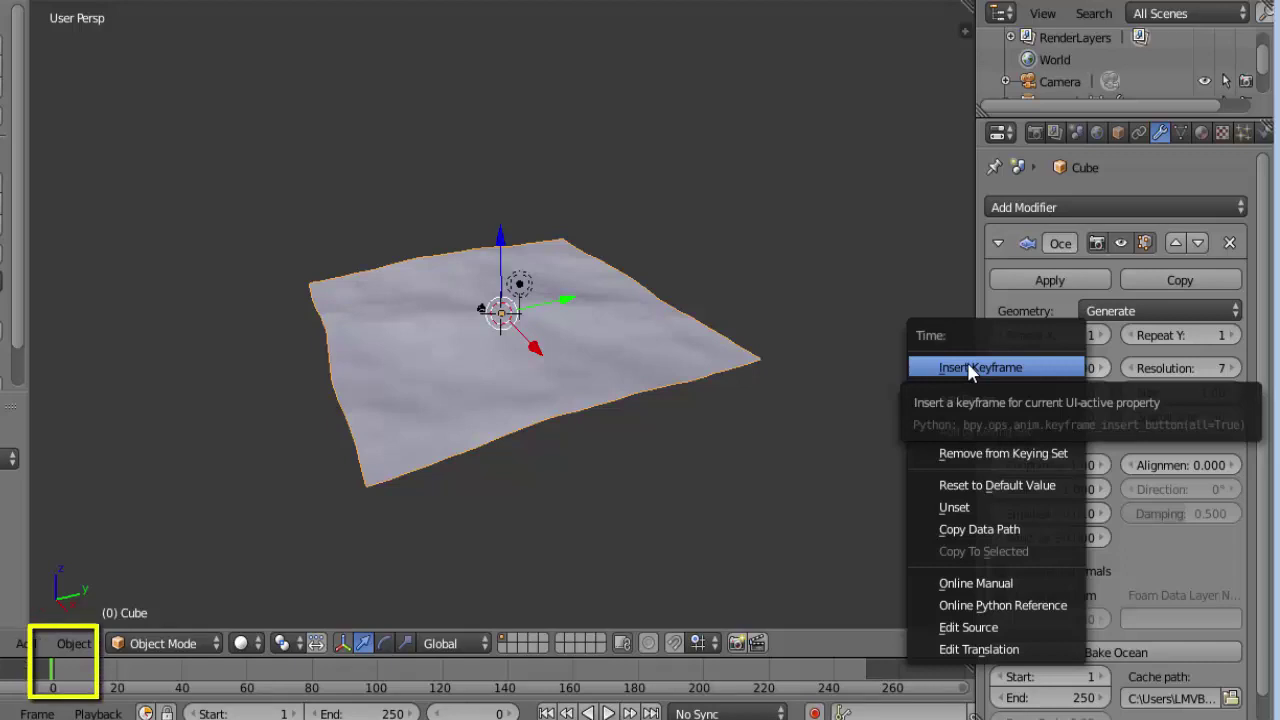
pyautogui.click(970, 369)
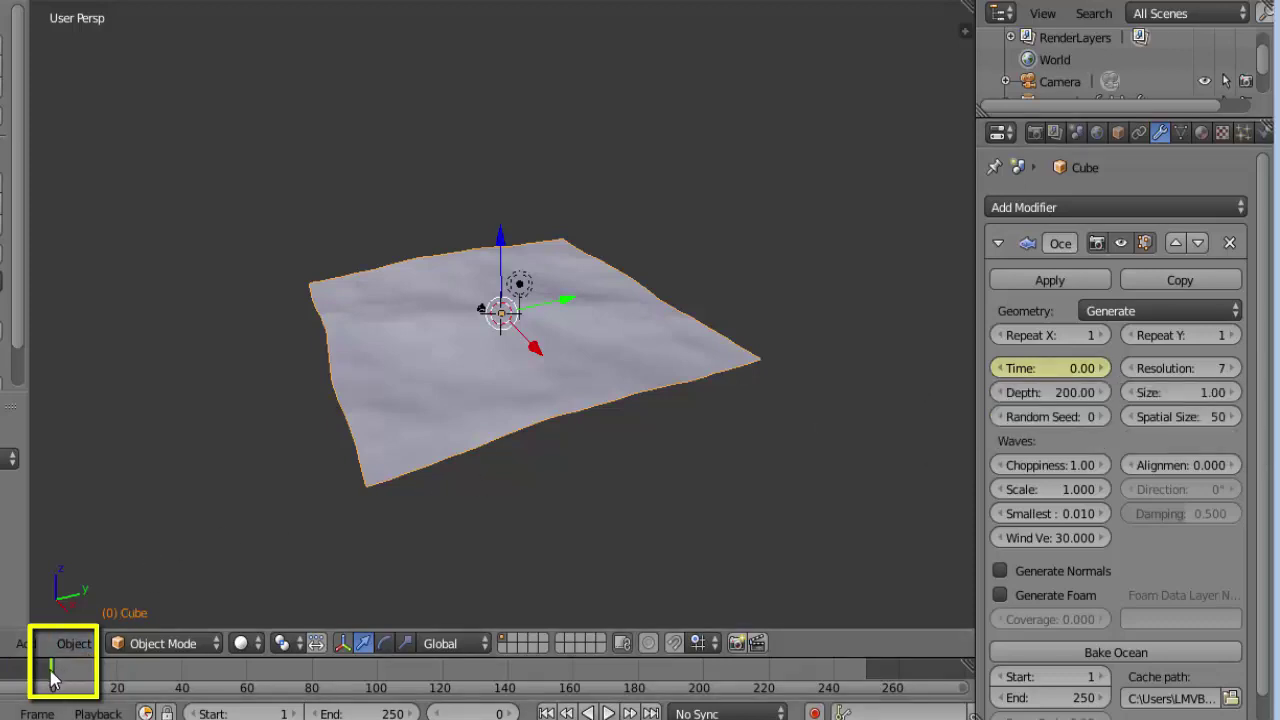
# Move to frame 250 and raise the Ocean Time value to 42.26
pyautogui.moveTo(52, 680); pyautogui.dragTo(91, 680)
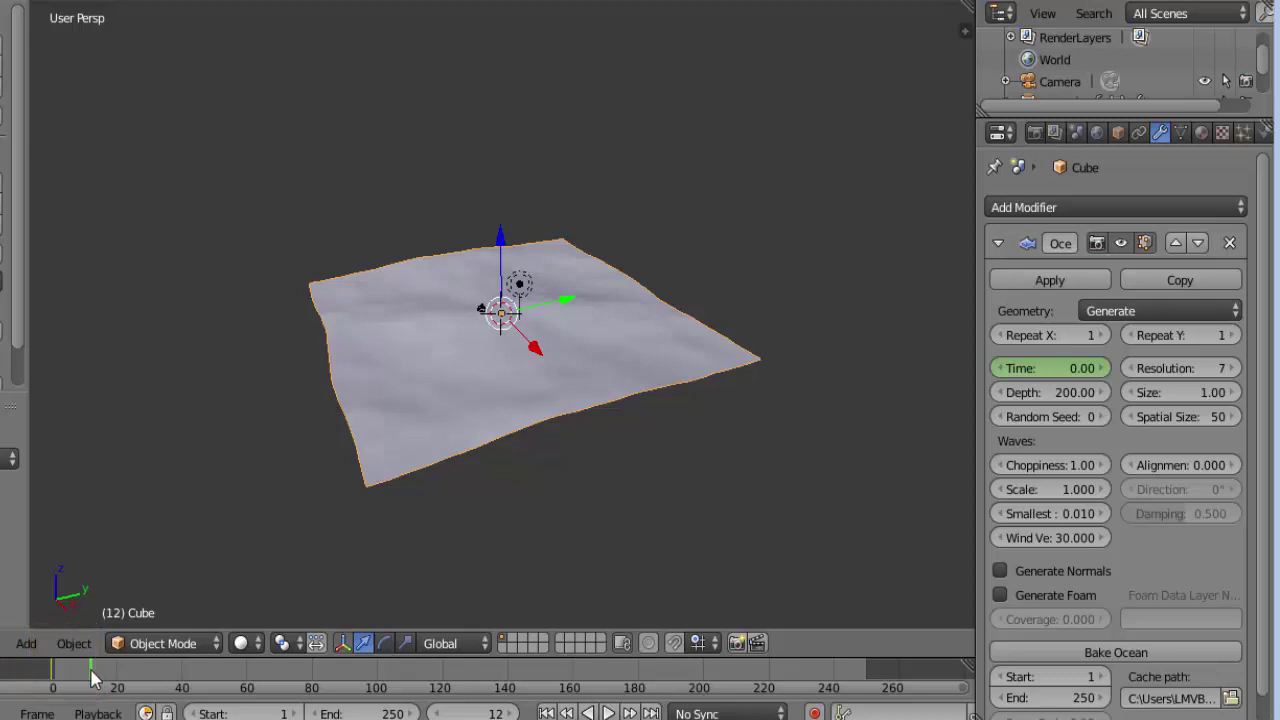
pyautogui.moveTo(92, 680); pyautogui.dragTo(868, 690)
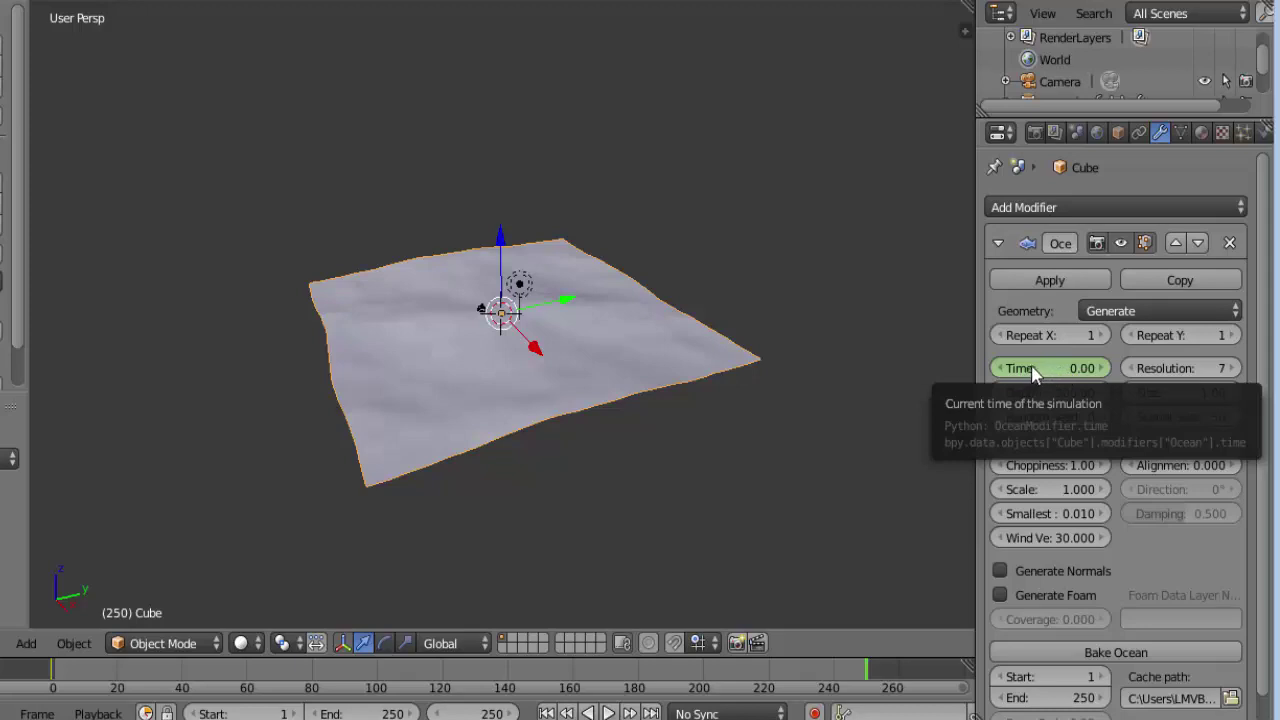
pyautogui.moveTo(1018, 372); pyautogui.dragTo(1170, 372)
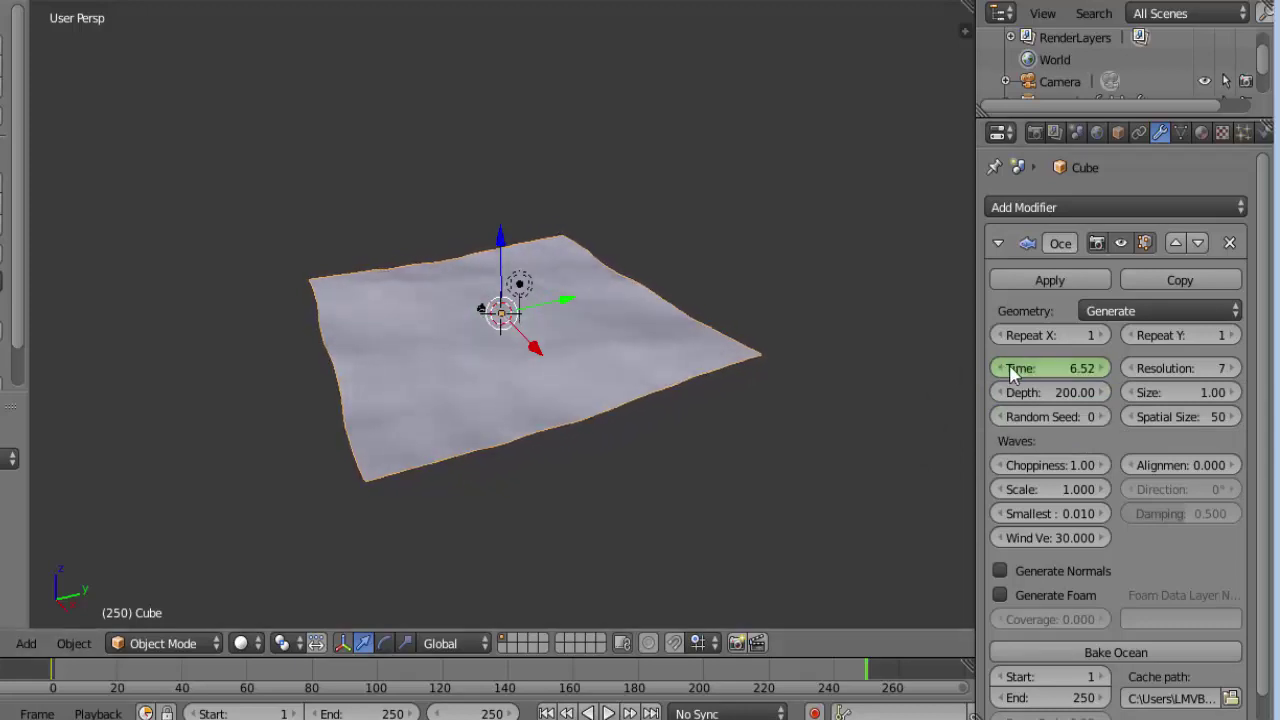
pyautogui.moveTo(1003, 372)
pyautogui.mouseDown()
pyautogui.moveTo(1022, 372)
pyautogui.moveTo(985, 380)
pyautogui.moveTo(1050, 368)
pyautogui.mouseUp()
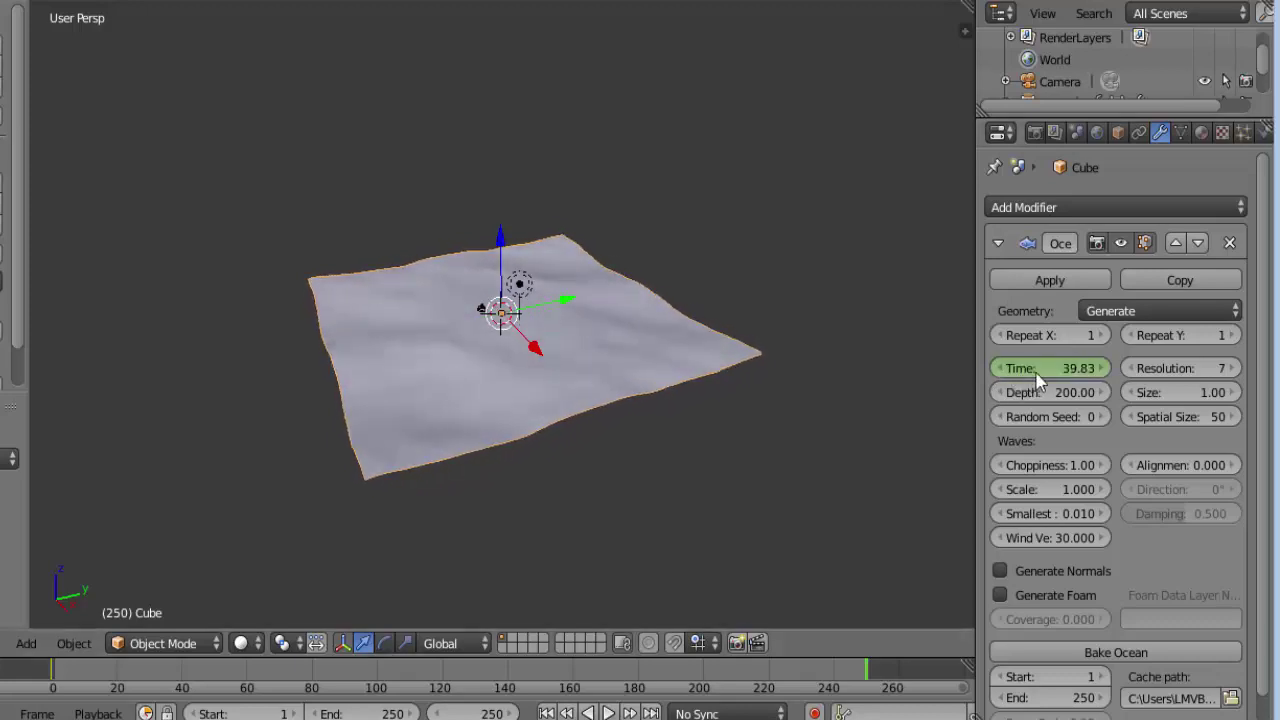
pyautogui.moveTo(1050, 368); pyautogui.dragTo(1080, 368)
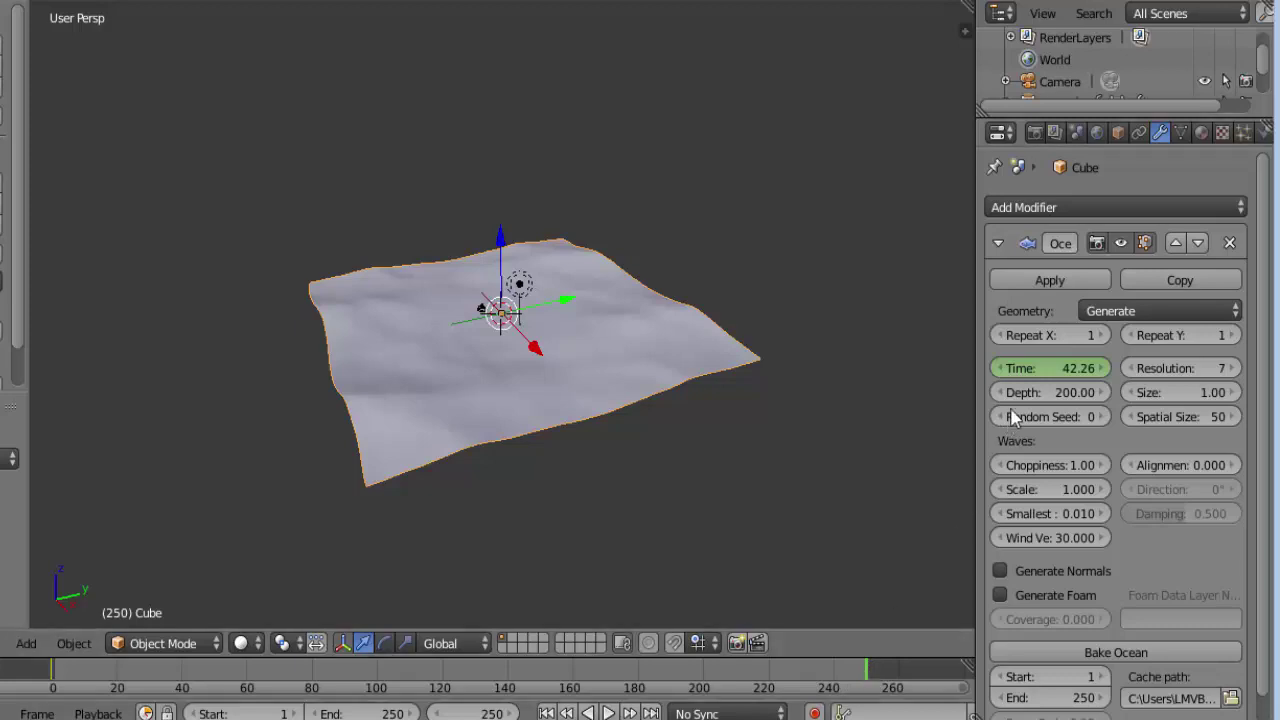
# Keyframe Time at frame 250 and play the animation to check the waves
pyautogui.rightClick(1049, 365)
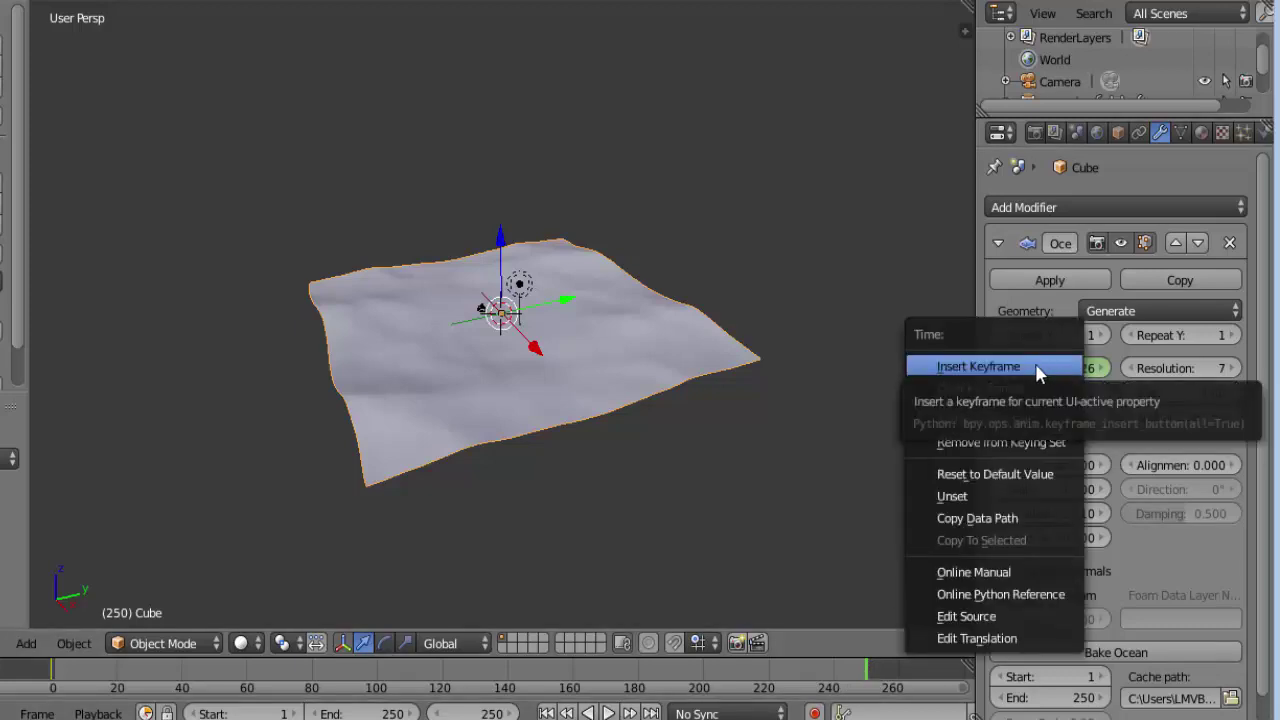
pyautogui.click(978, 368)
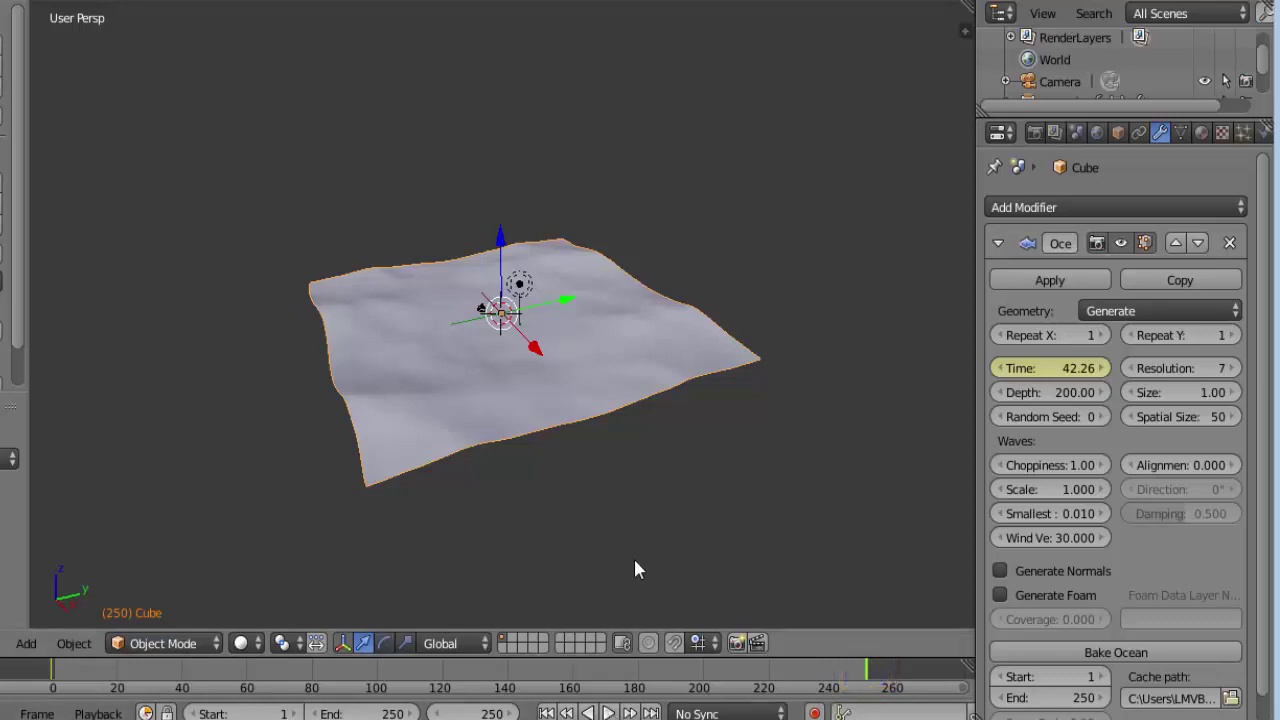
pyautogui.hotkey('alt', 'a')
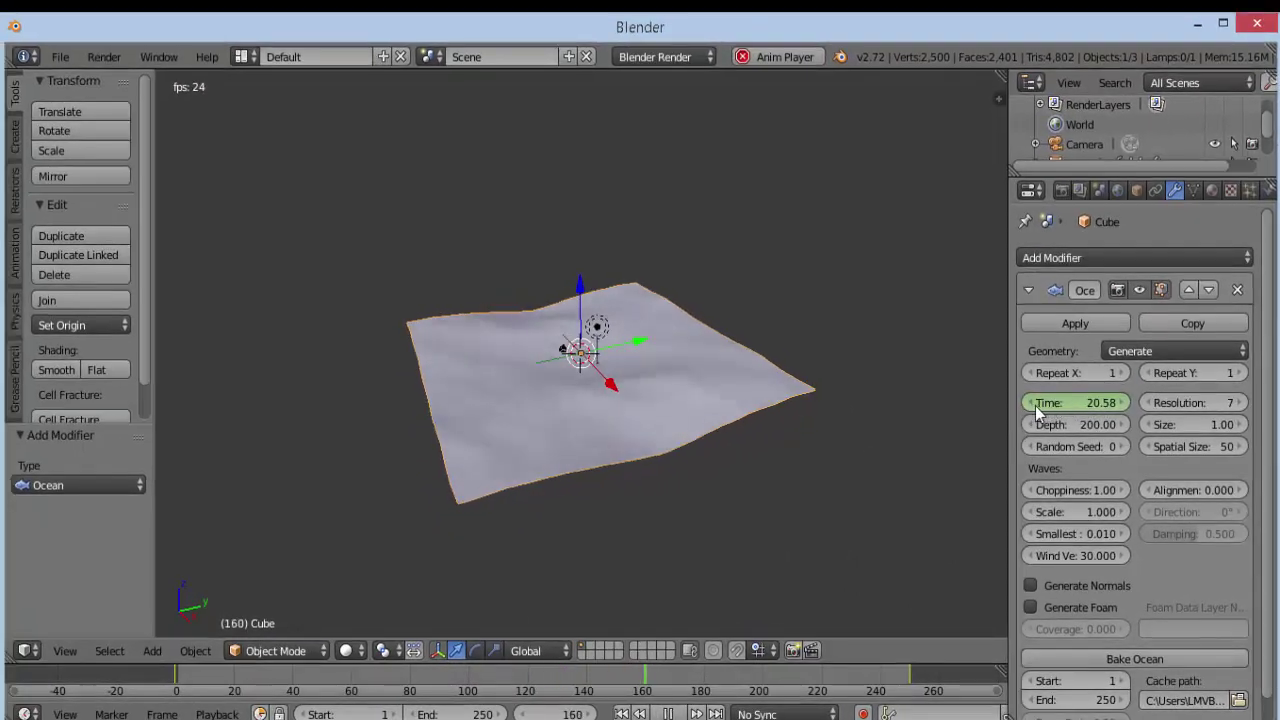
pyautogui.hotkey('shift', 'Right')
pyautogui.hotkey('alt', 'a')
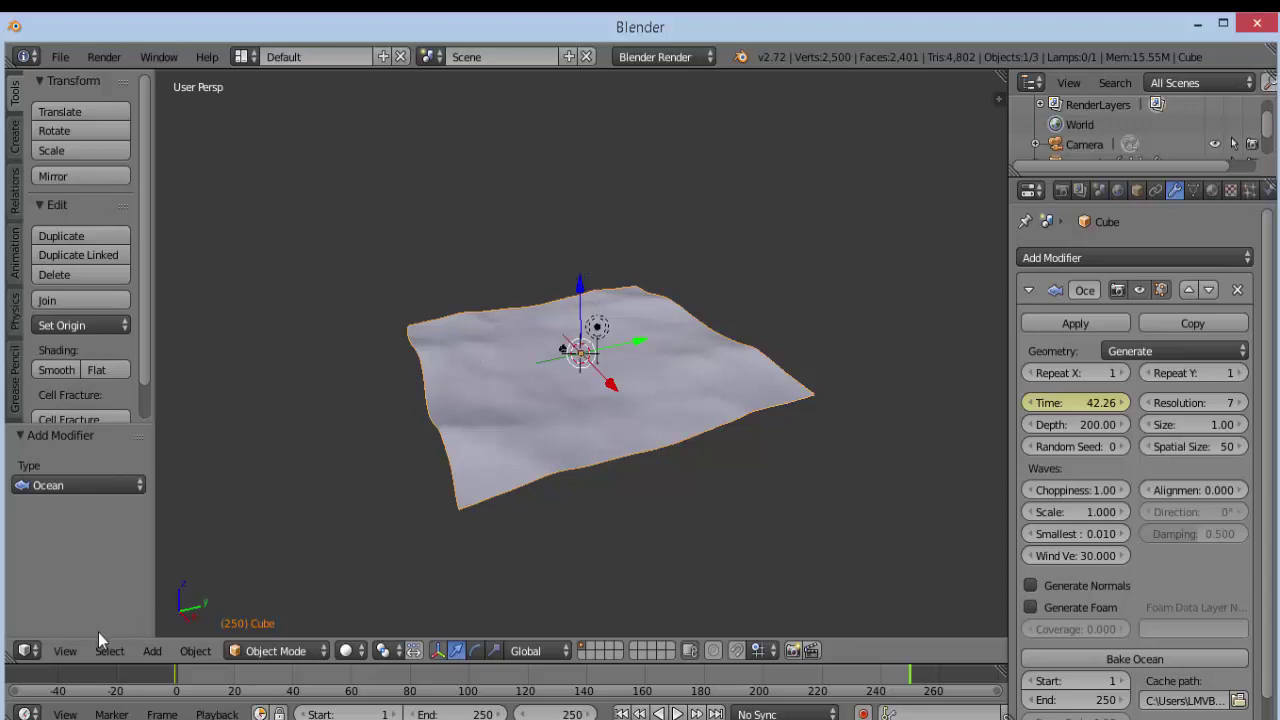
# Switch the viewport to Top view and start animation playback
pyautogui.click(66, 653)
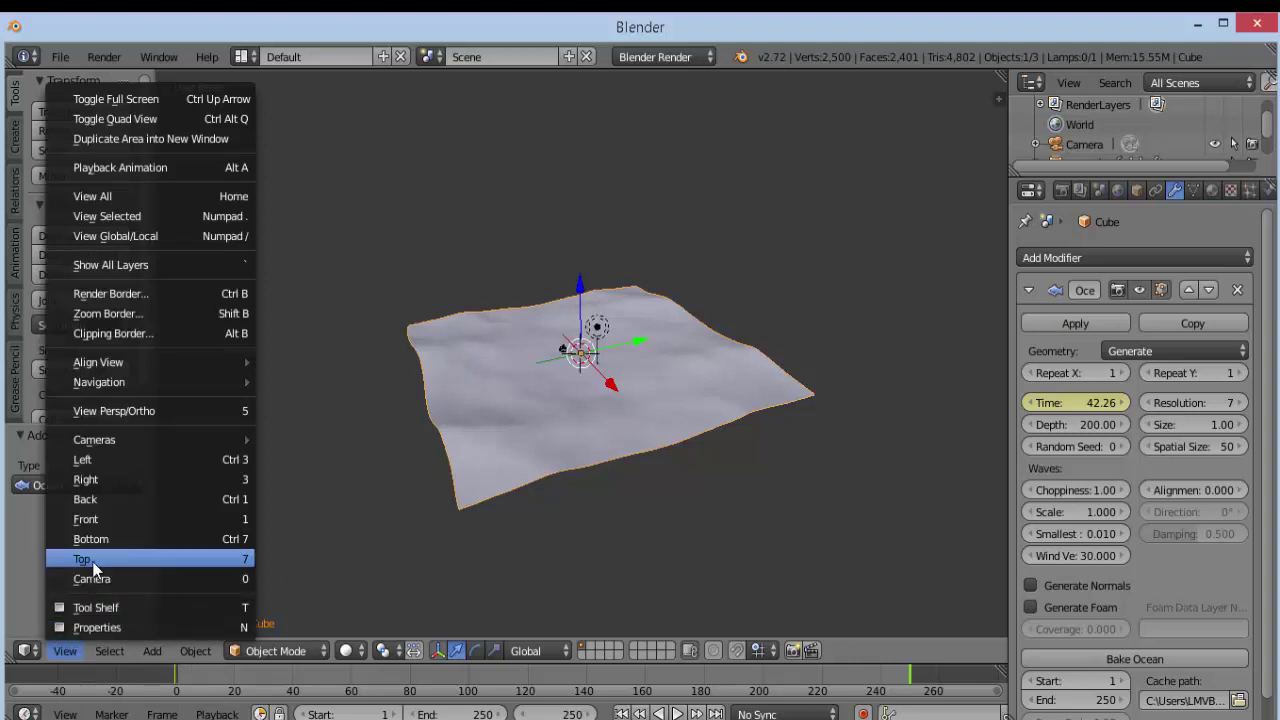
pyautogui.press('KP_7')
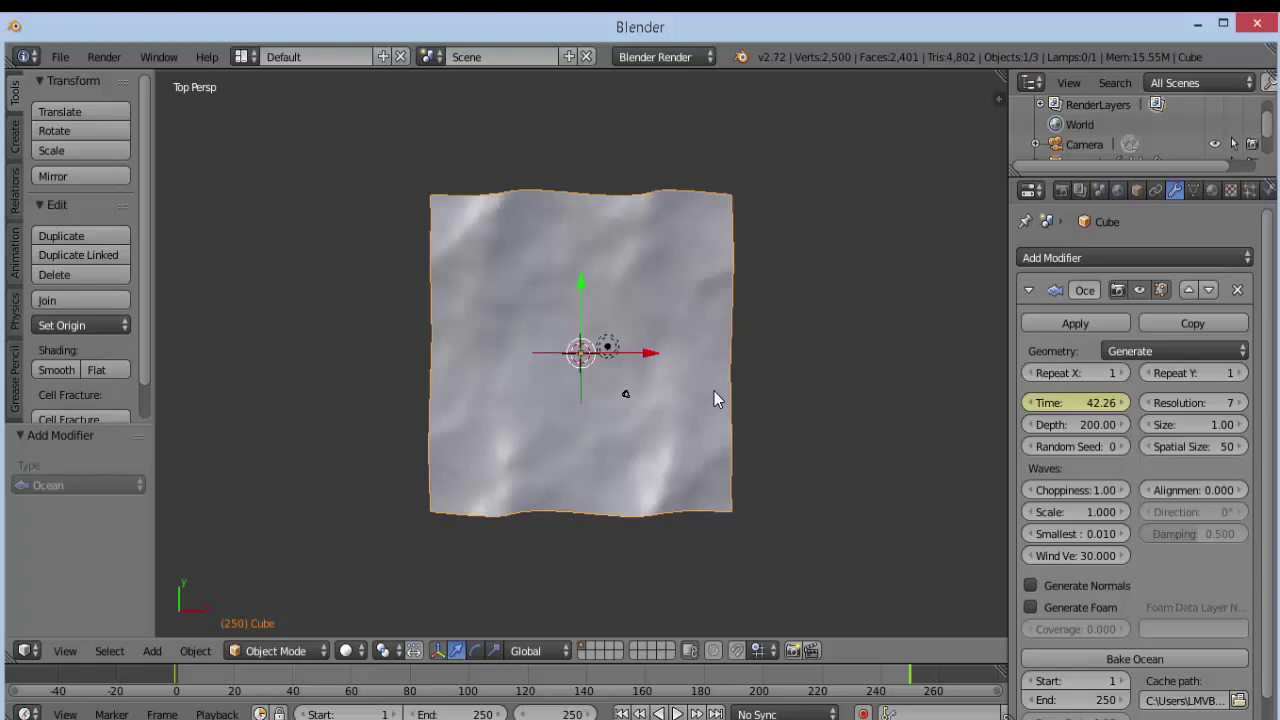
pyautogui.click(678, 712)
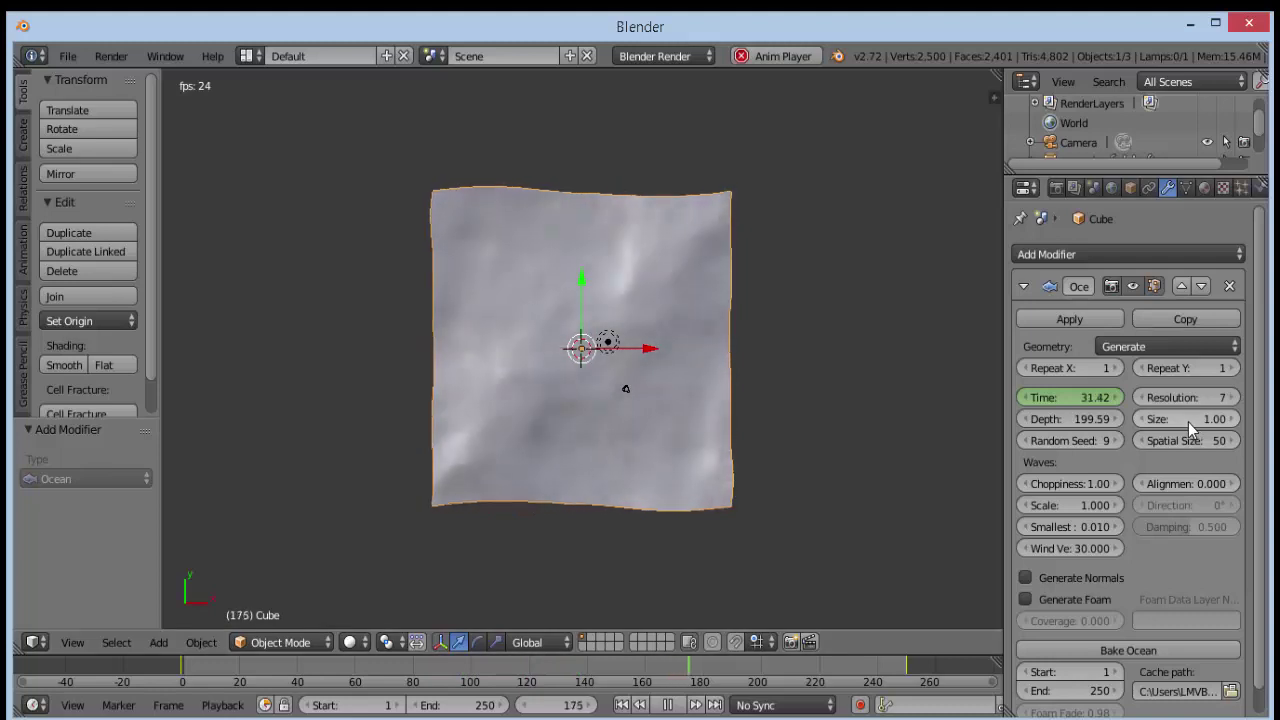
# Set ocean Size to 1.03, Spatial Size to 77 and Resolution to 9
pyautogui.moveTo(1188, 422)
pyautogui.mouseDown()
pyautogui.moveTo(1200, 422)
pyautogui.moveTo(1185, 432)
pyautogui.mouseUp()
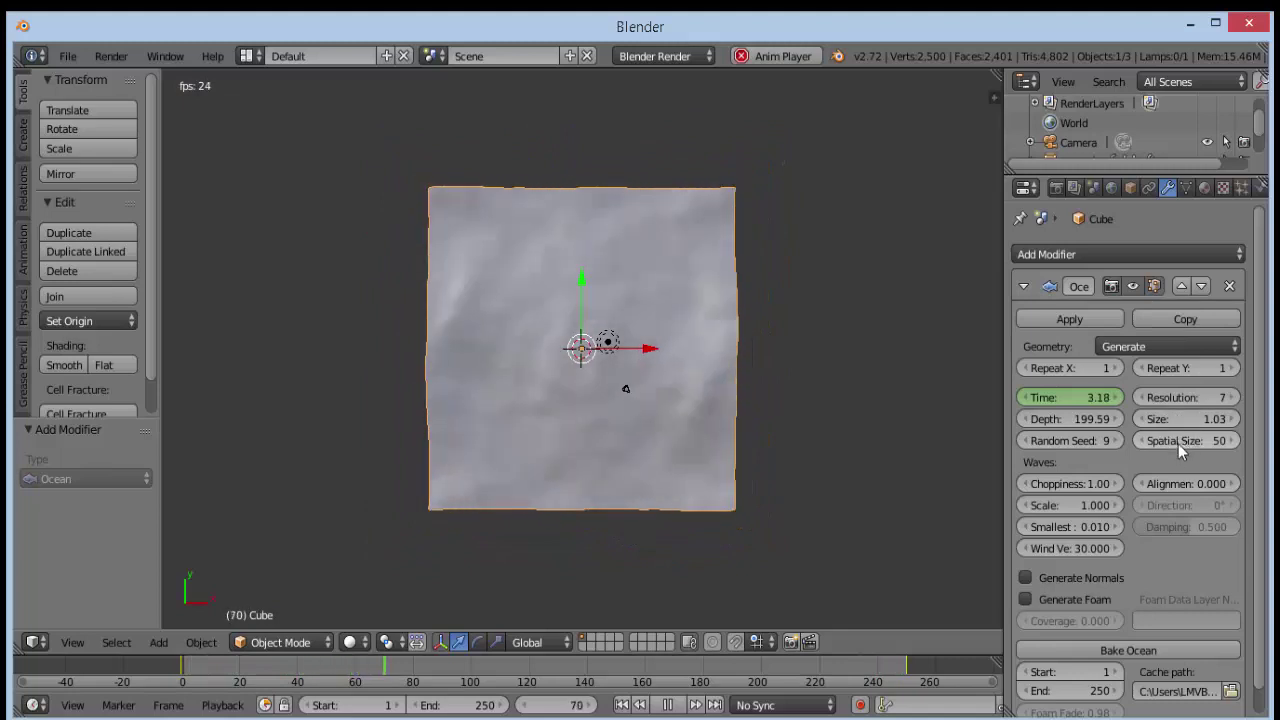
pyautogui.moveTo(1178, 443); pyautogui.dragTo(1240, 443)
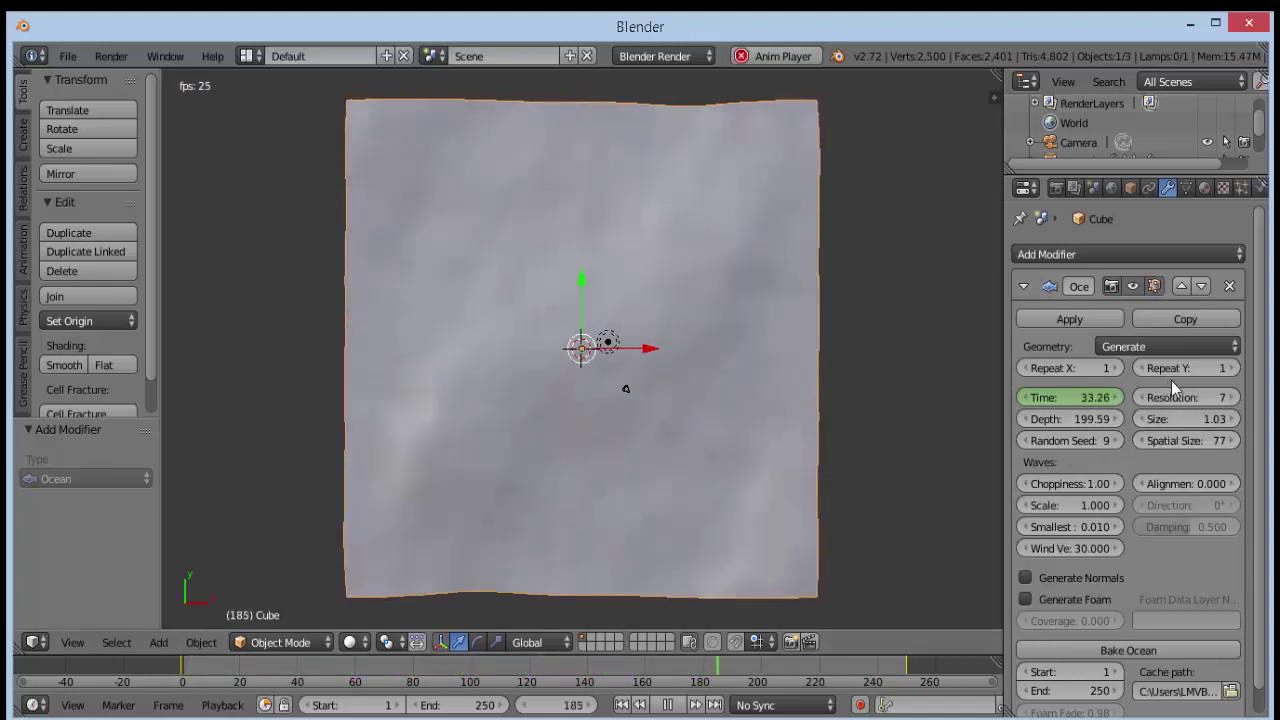
pyautogui.moveTo(1185, 397); pyautogui.dragTo(1215, 397)
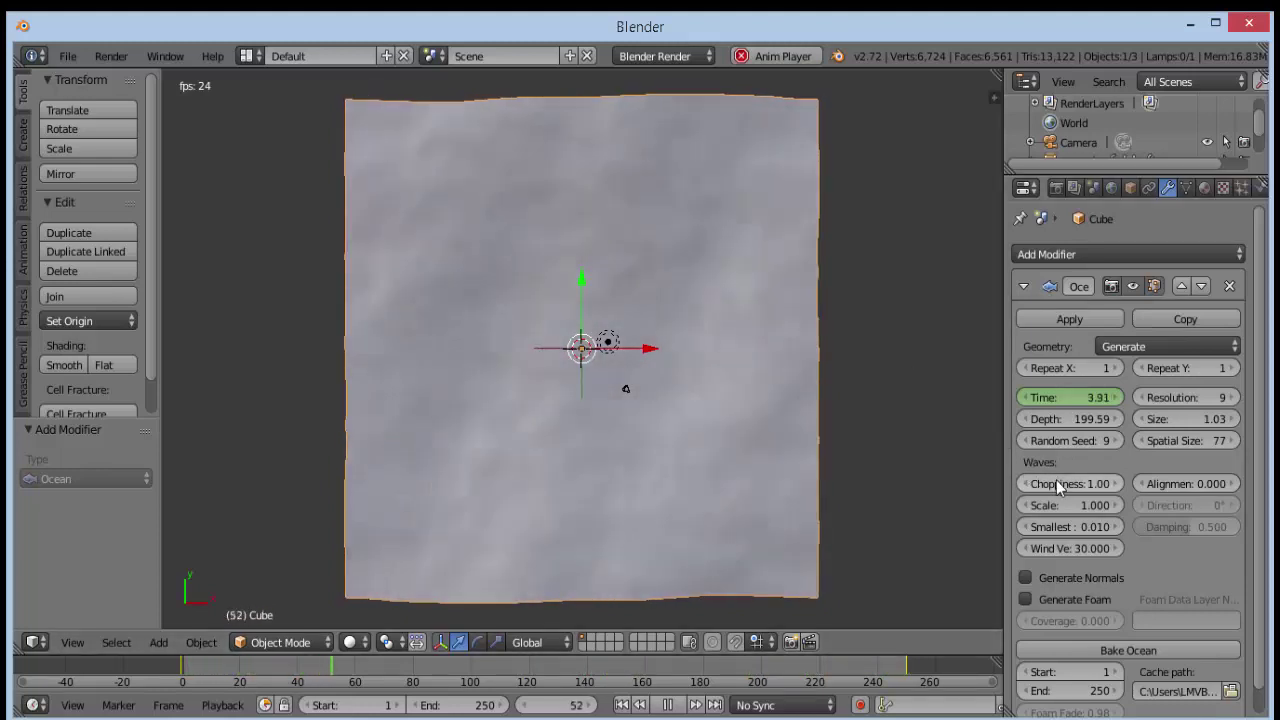
# Set Choppiness 1.39, Scale 2.5, Wind Velocity 31.9 and Alignment 3.4, widening the Properties editor
pyautogui.moveTo(1060, 486); pyautogui.dragTo(1086, 486)
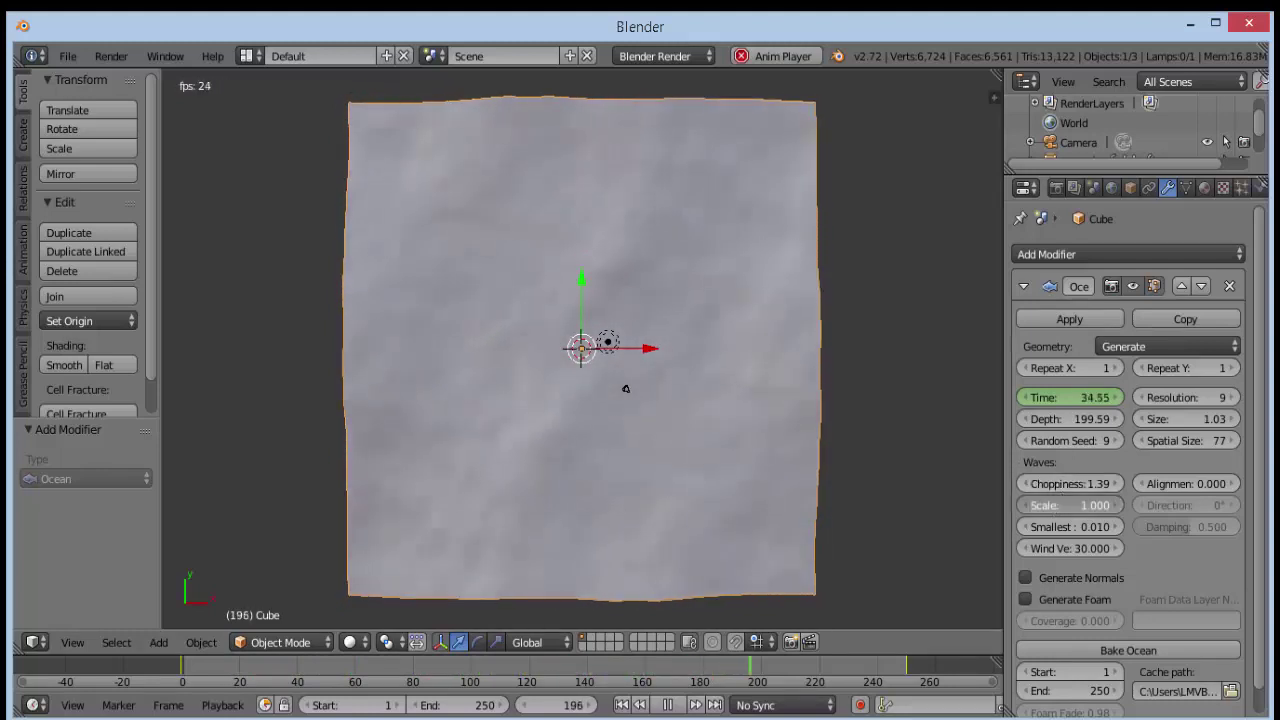
pyautogui.moveTo(1070, 505); pyautogui.dragTo(1090, 505)
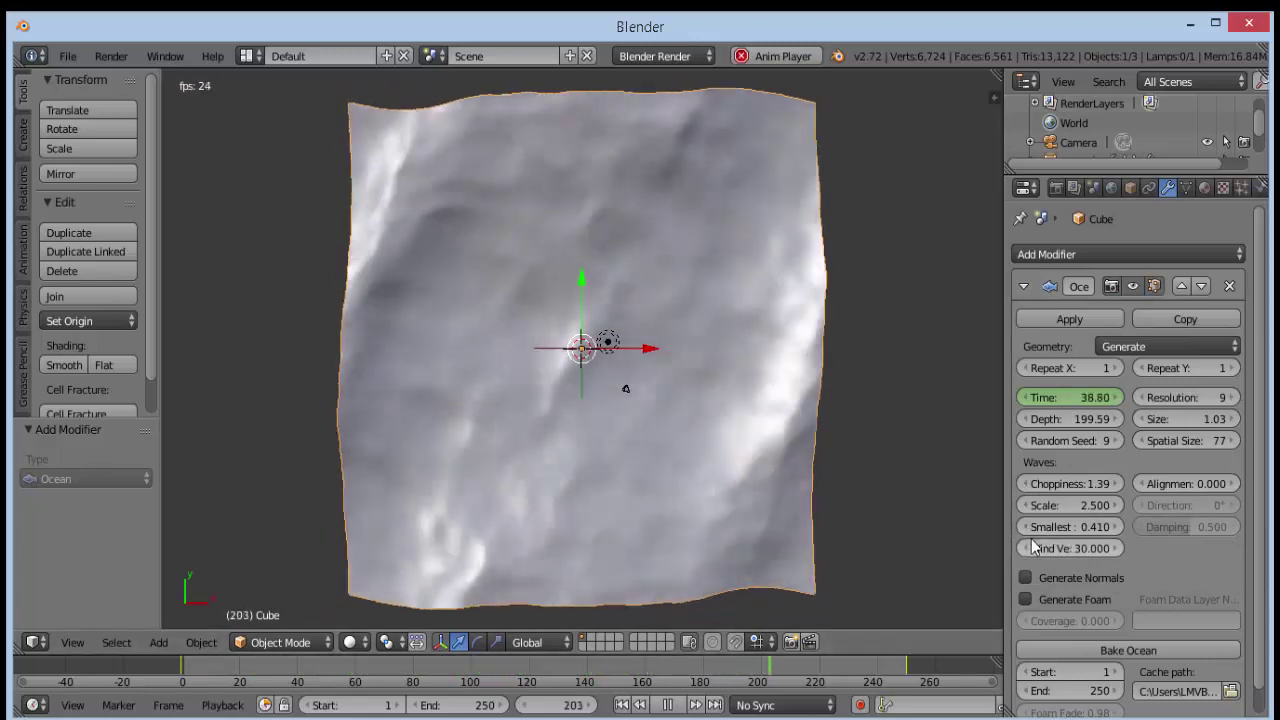
pyautogui.moveTo(1033, 548); pyautogui.dragTo(1053, 548)
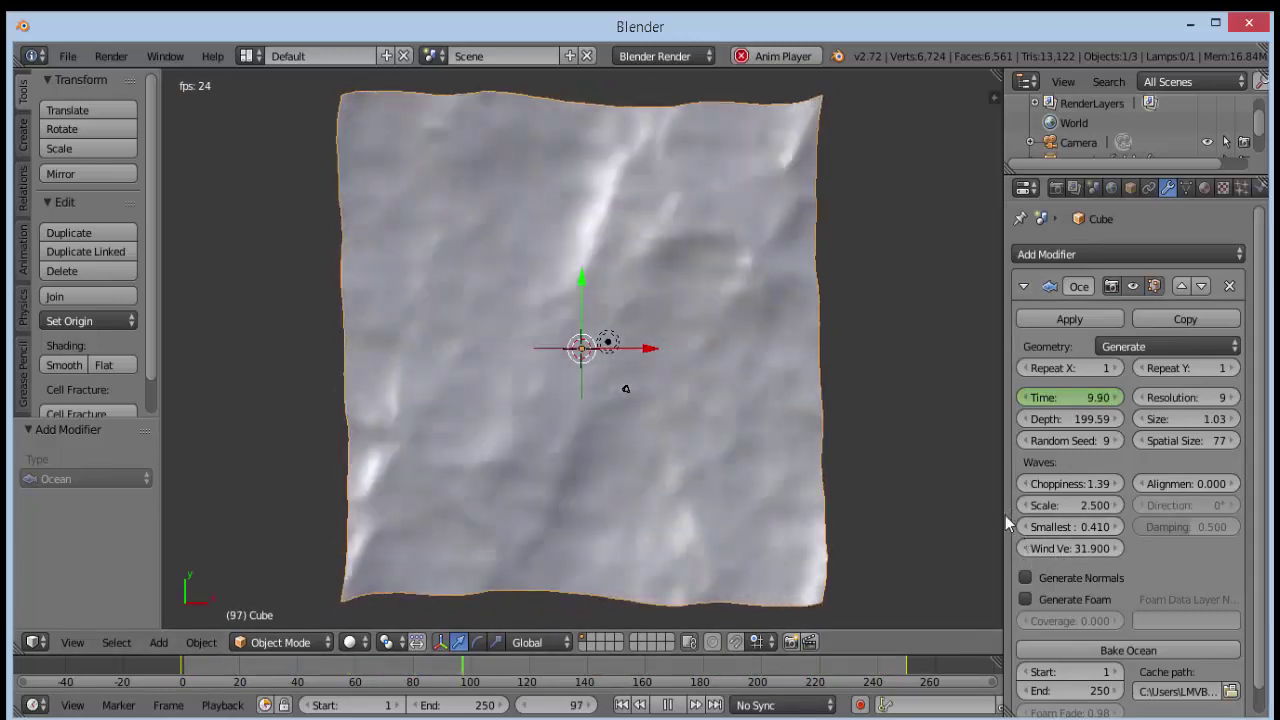
pyautogui.moveTo(1005, 514); pyautogui.dragTo(950, 511)
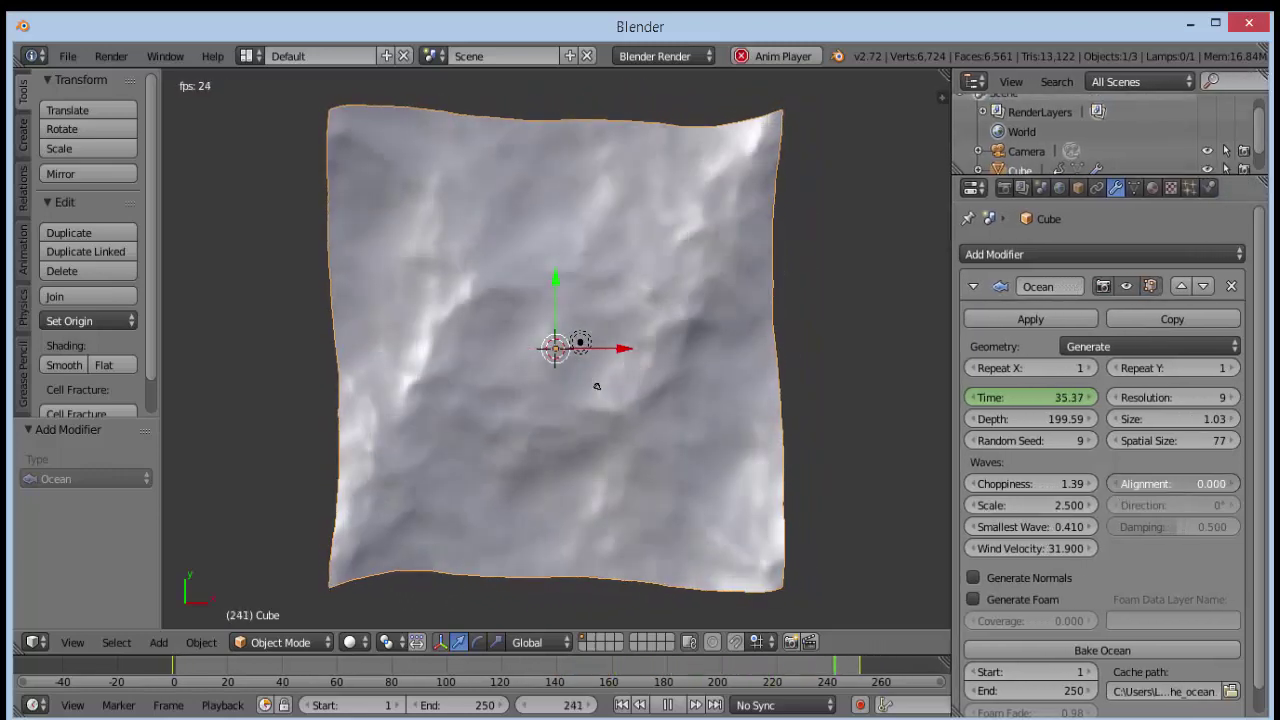
pyautogui.moveTo(1175, 483); pyautogui.dragTo(1230, 483)
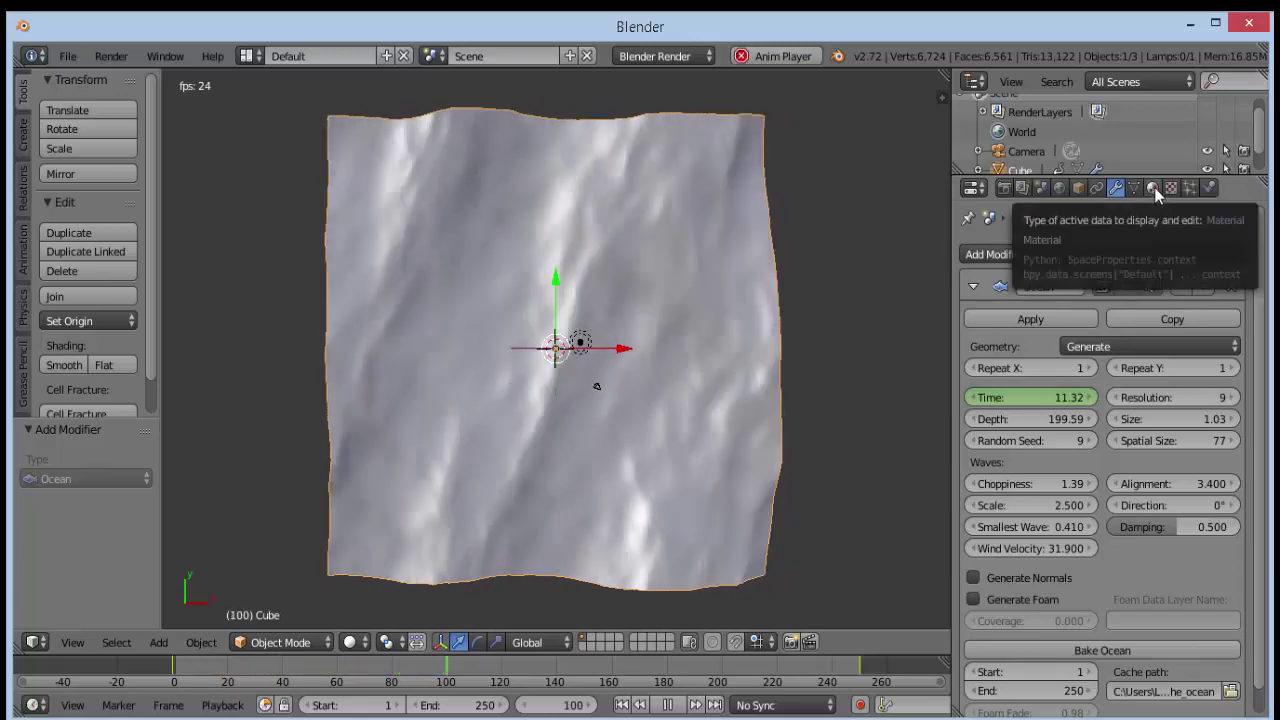
# Set the ocean material's Diffuse colour to blue using the colour wheel
pyautogui.click(1155, 192)
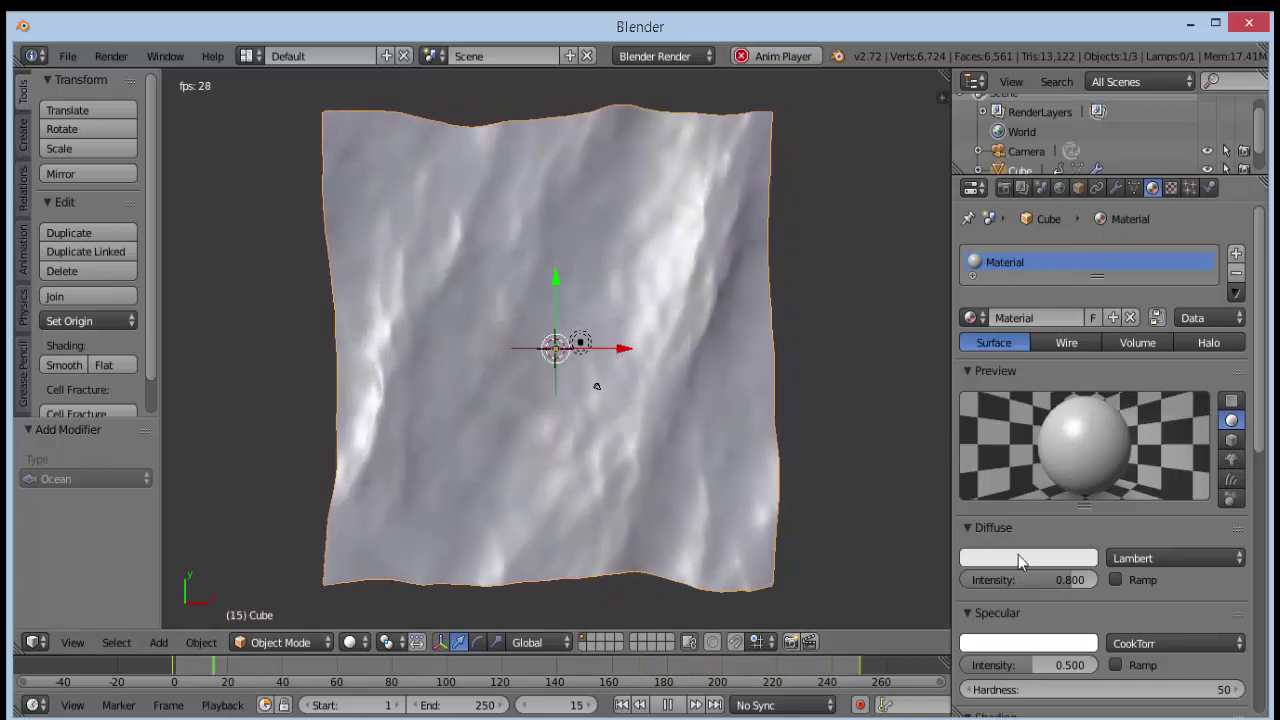
pyautogui.click(1017, 557)
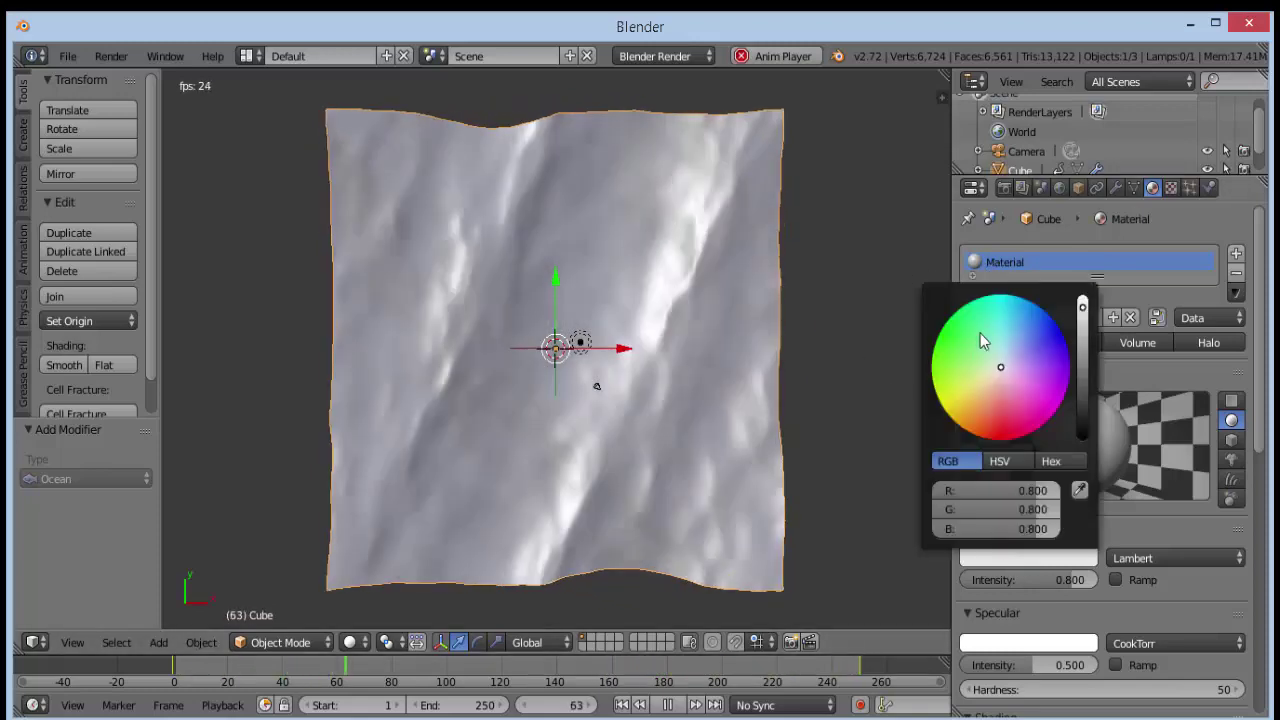
pyautogui.click(1023, 311)
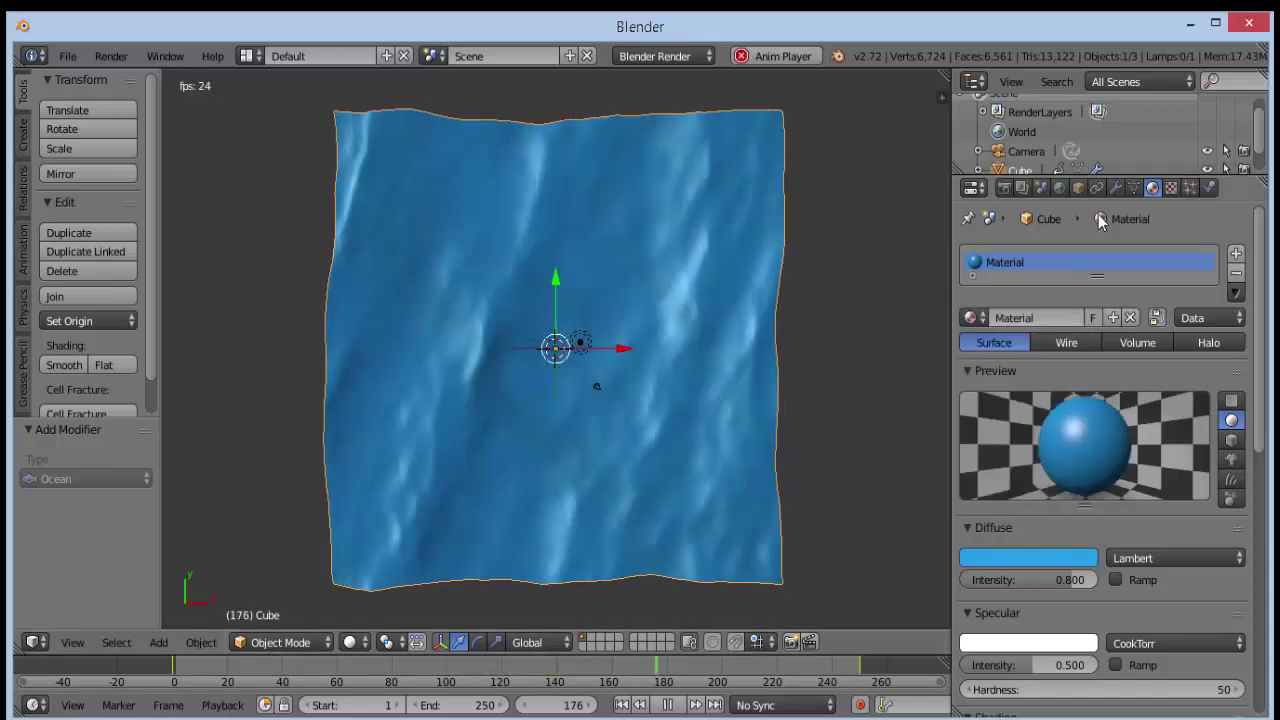
pyautogui.click(1116, 188)
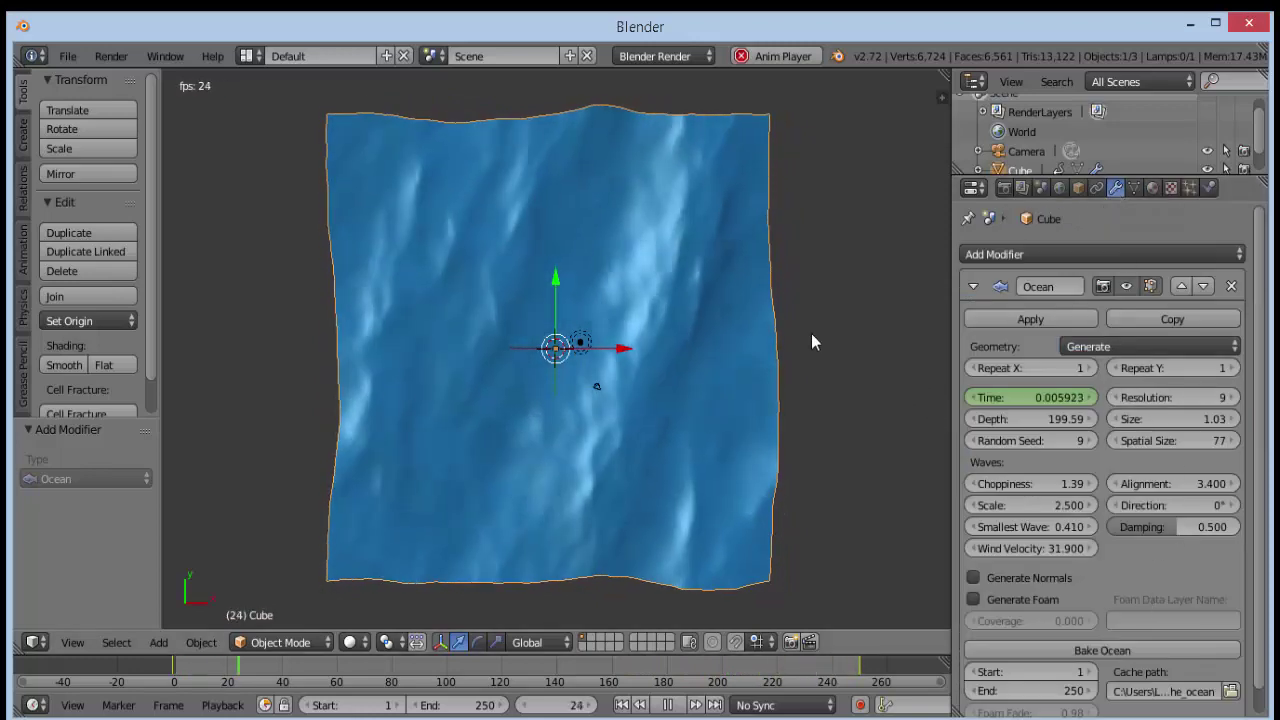
# Scale the ocean plane up about 2x (2.021) and raise Resolution from 9 to 12
pyautogui.press('s')
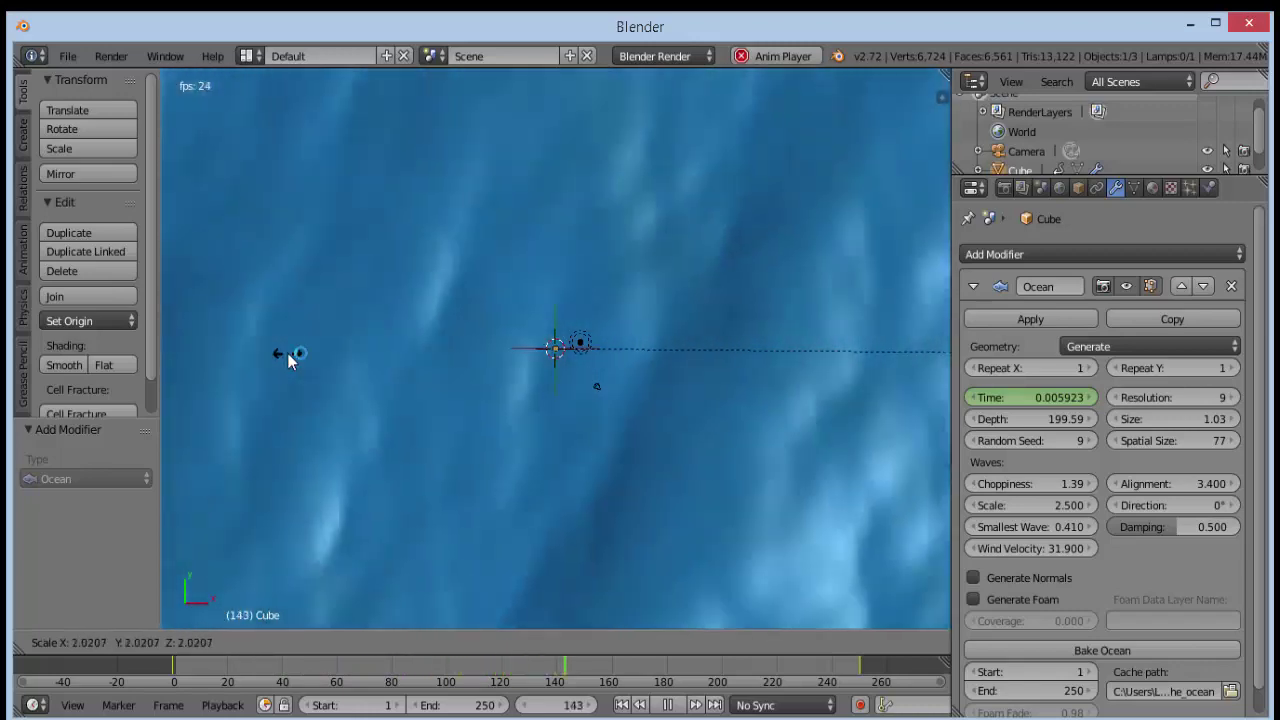
pyautogui.click(287, 353)
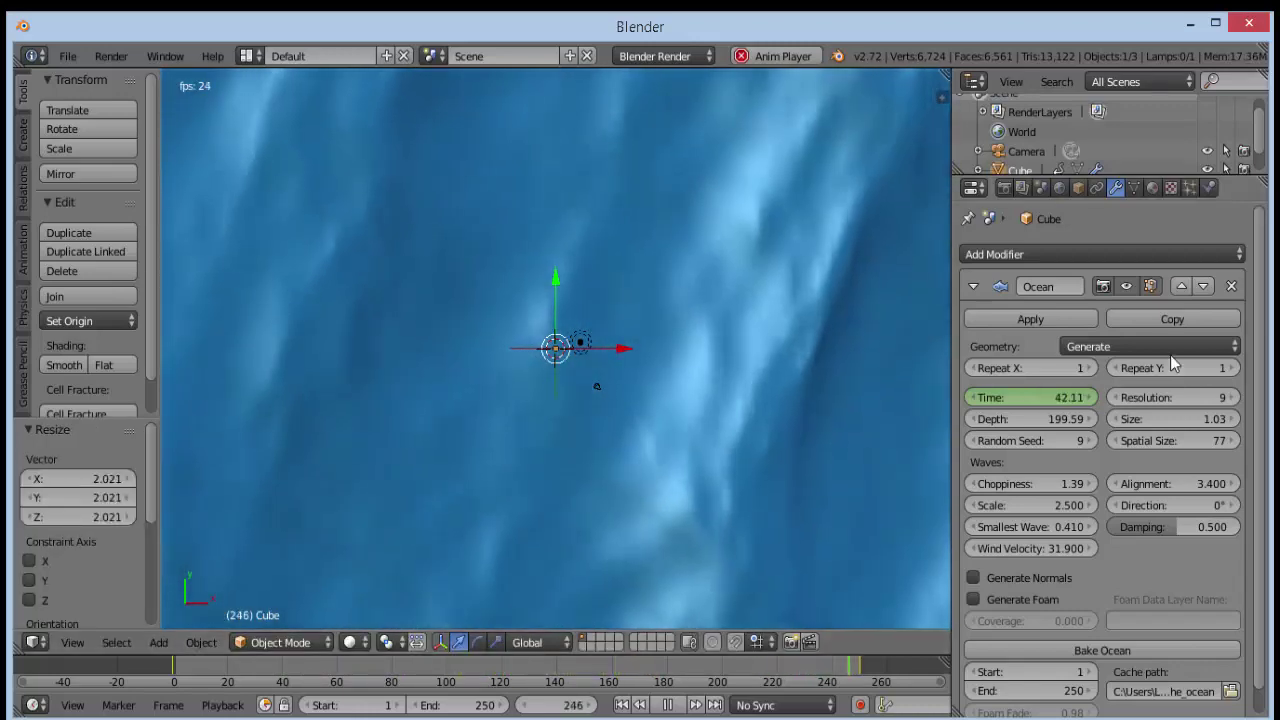
pyautogui.moveTo(1170, 397); pyautogui.dragTo(1200, 397)
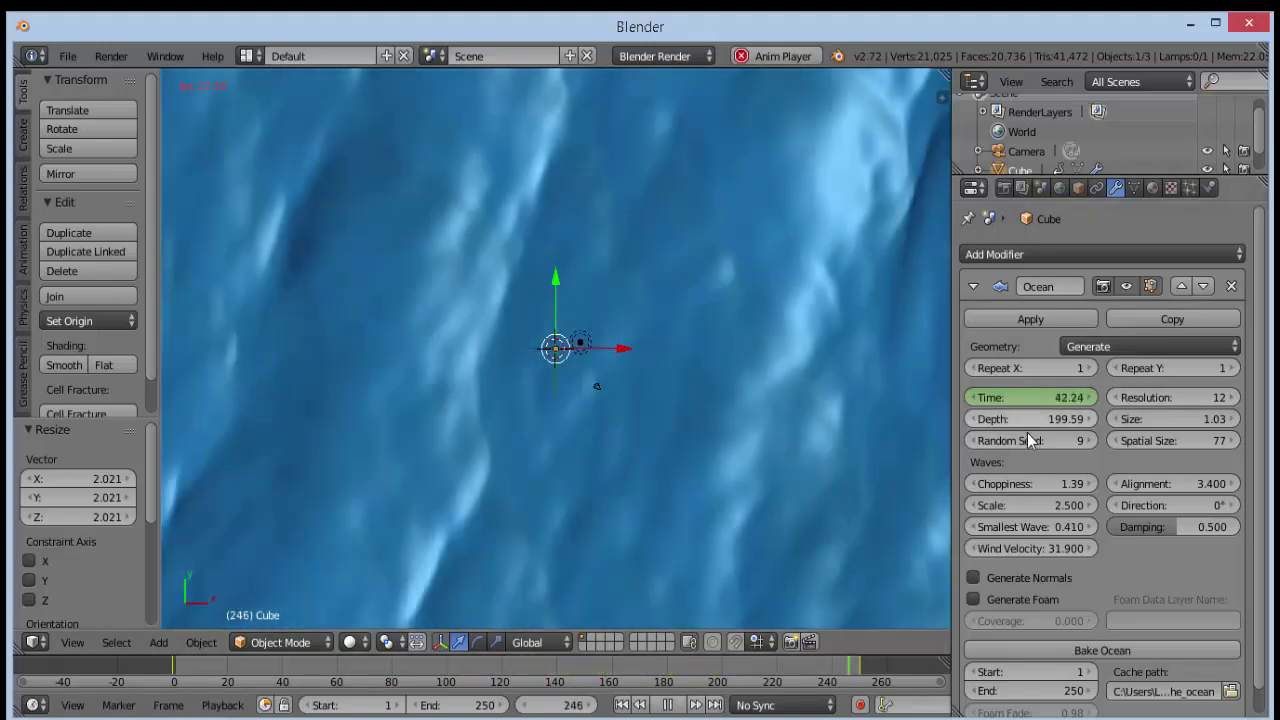
# Increase wave Choppiness to 2.20 while replaying, then stop playback and rewind to frame 0
pyautogui.hotkey('shift', 'Left')
pyautogui.moveTo(1004, 490)
pyautogui.mouseDown()
pyautogui.moveTo(998, 503)
pyautogui.moveTo(1030, 505)
pyautogui.mouseUp()
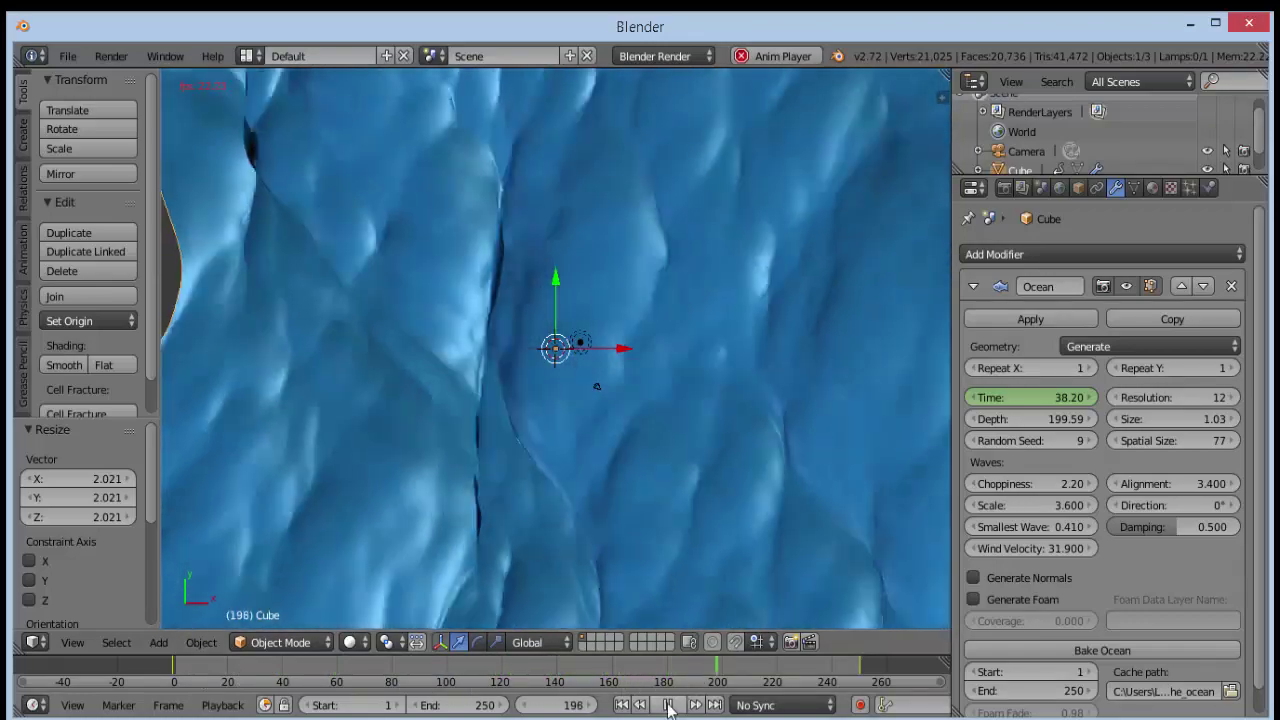
pyautogui.click(670, 706)
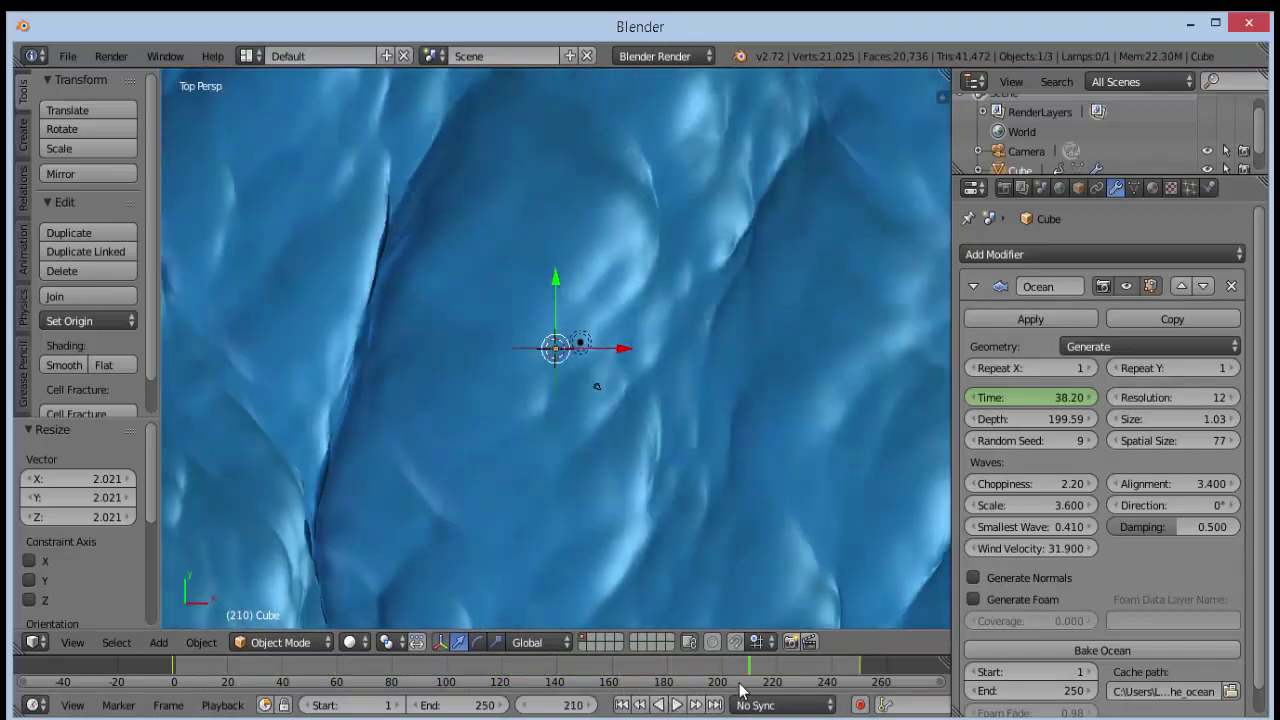
pyautogui.moveTo(706, 681); pyautogui.dragTo(181, 690)
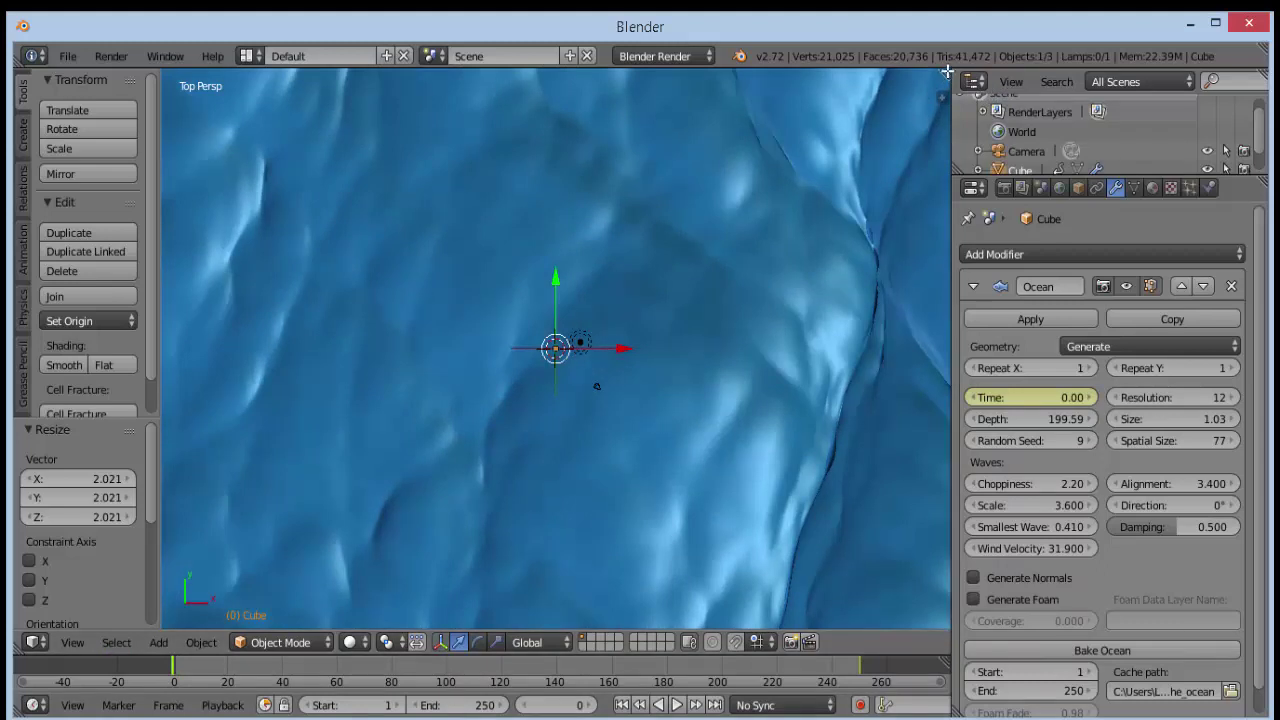
# Split the 3D view, hide the tool shelf, and turn the wider left area into a Graph Editor
pyautogui.moveTo(937, 70); pyautogui.dragTo(467, 85)
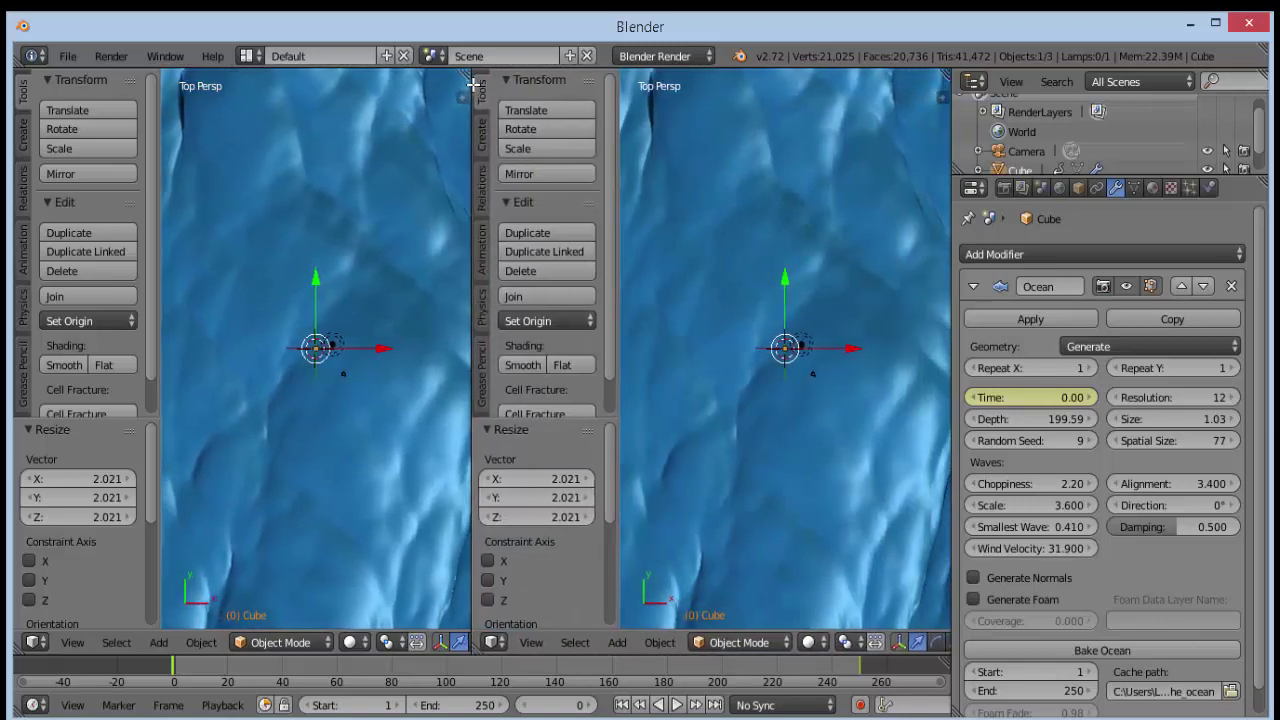
pyautogui.moveTo(467, 85); pyautogui.dragTo(475, 88)
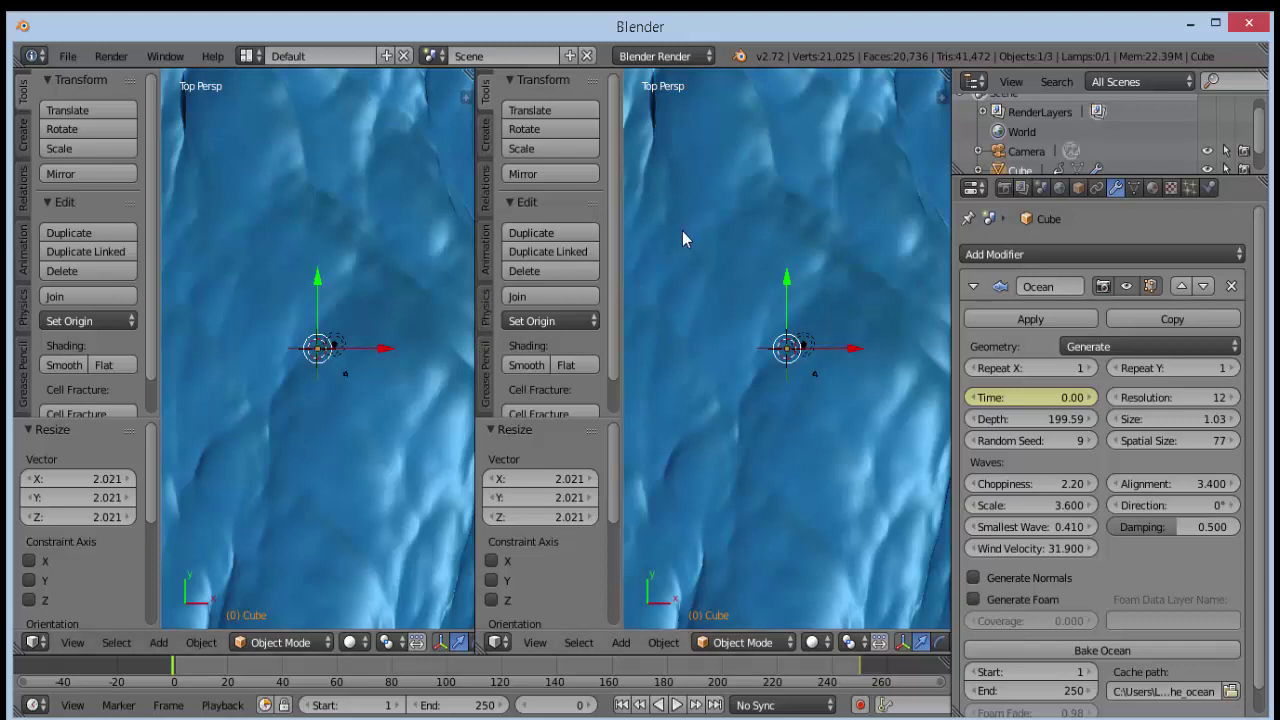
pyautogui.press('t')
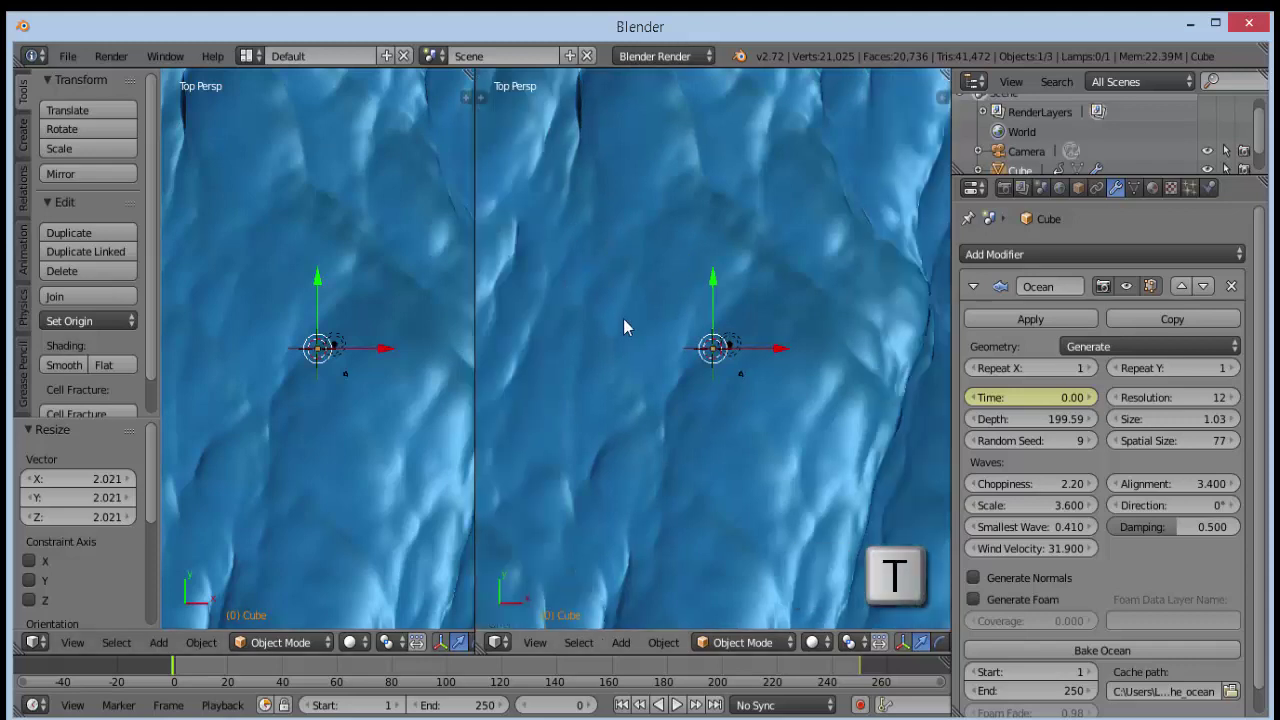
pyautogui.moveTo(467, 297); pyautogui.dragTo(541, 297)
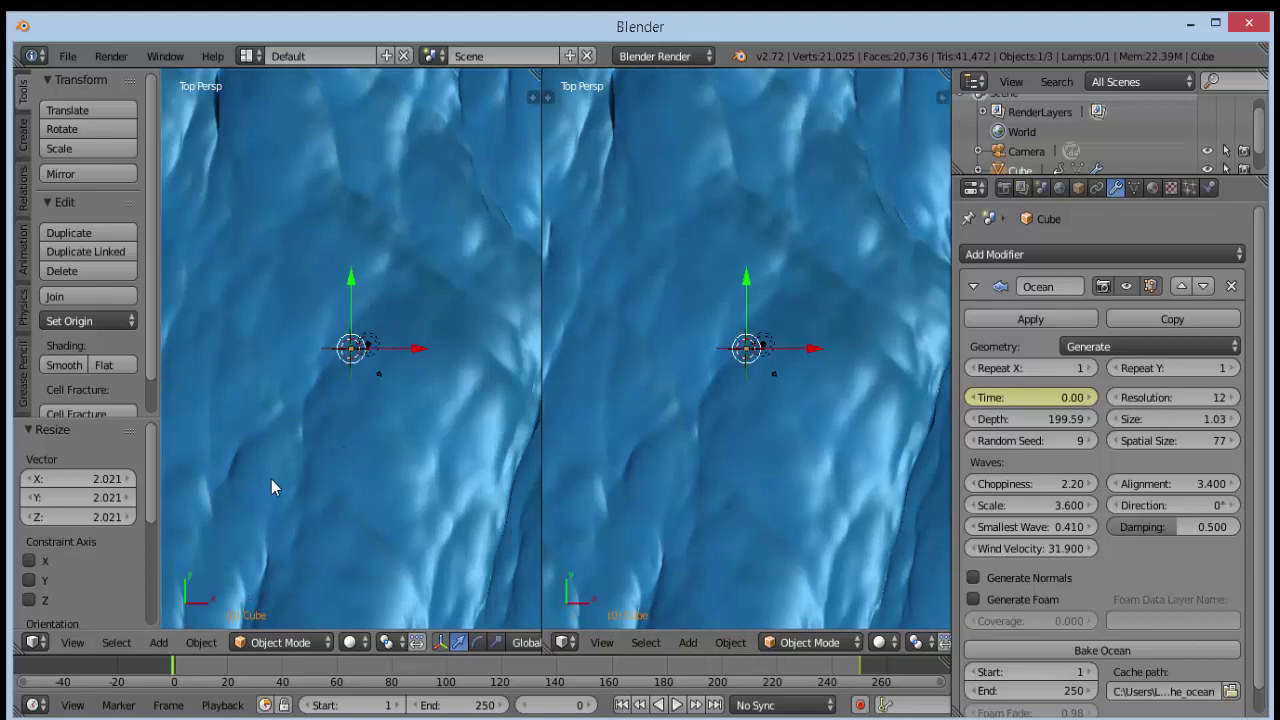
pyautogui.click(37, 642)
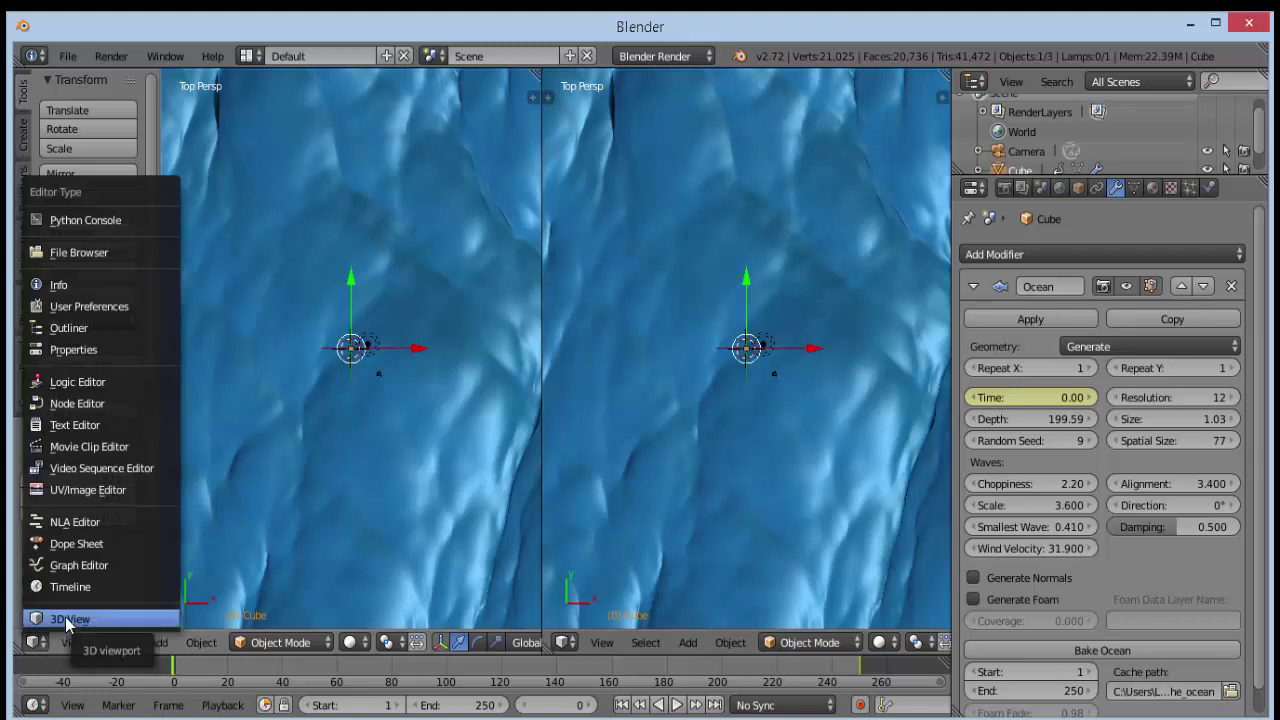
pyautogui.click(79, 566)
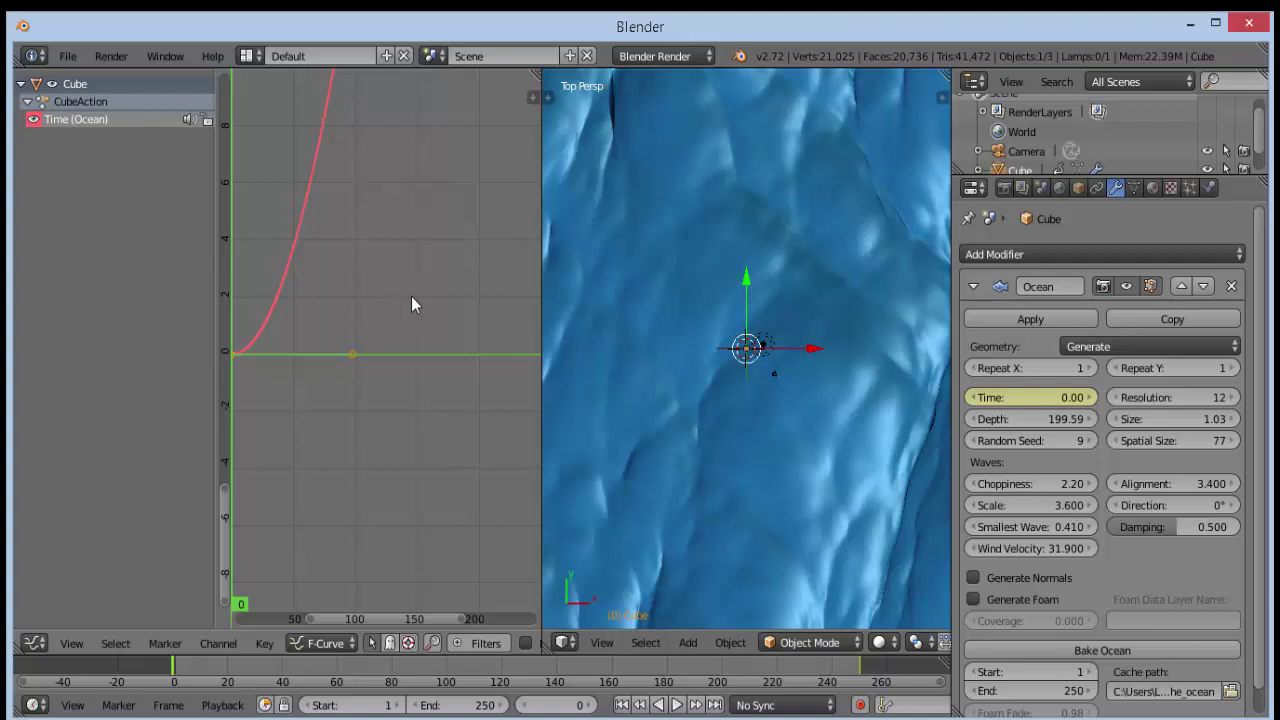
# Zoom out the Graph Editor, stop playback at frame 60, and give the Time keyframes Vector handles
pyautogui.scroll(-1, 409, 309)
pyautogui.scroll(-1, 408, 310)
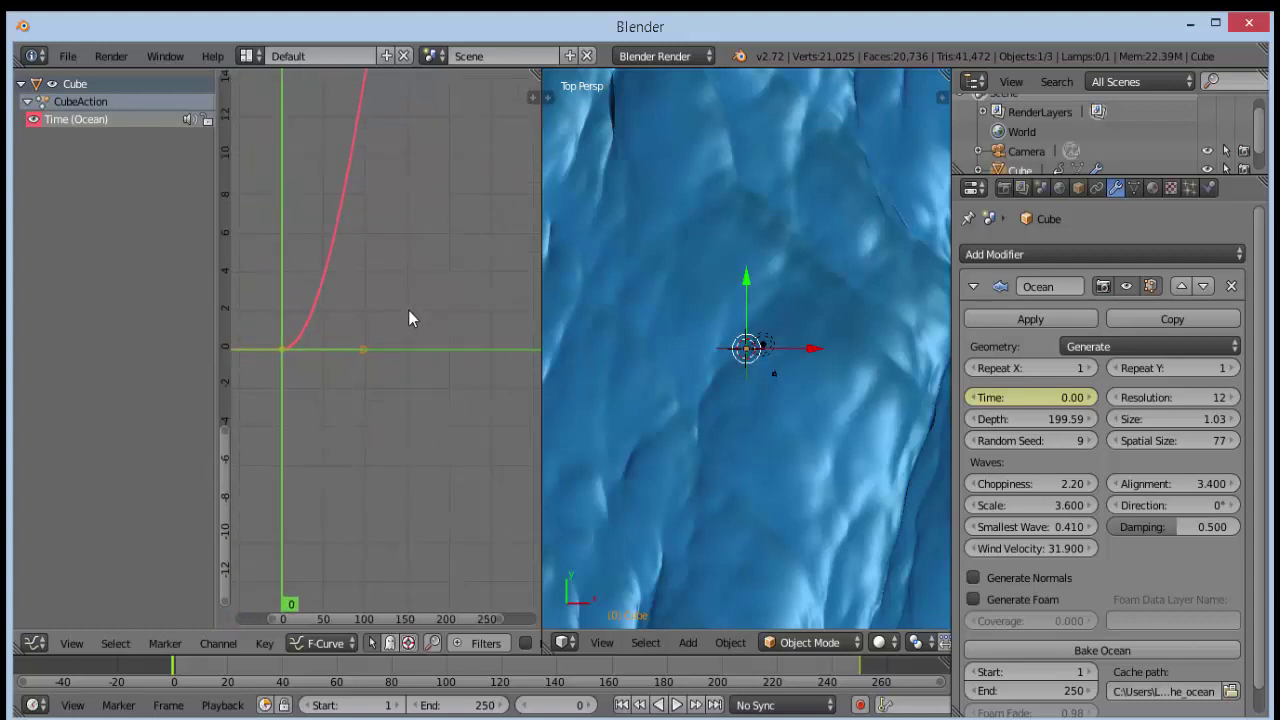
pyautogui.scroll(-1, 408, 310)
pyautogui.scroll(-2, 407, 311)
pyautogui.scroll(-1, 405, 314)
pyautogui.scroll(-2, 404, 315)
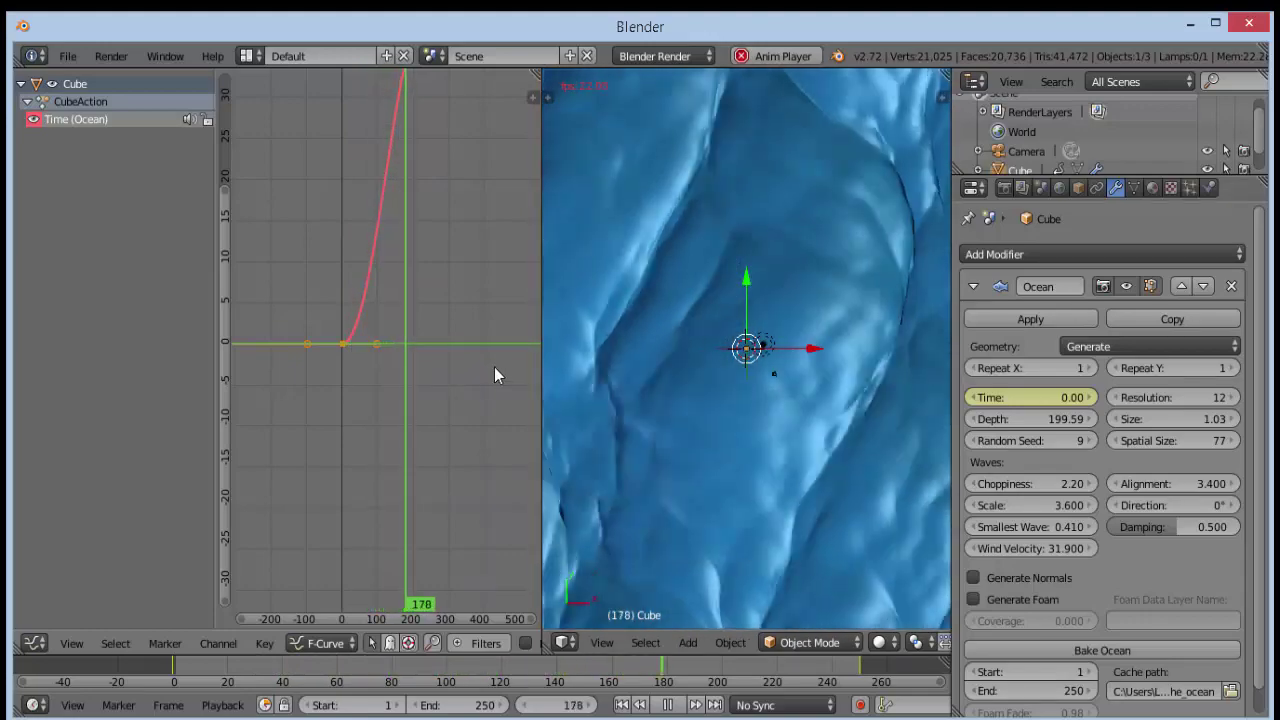
pyautogui.hotkey('shift', 'Left')
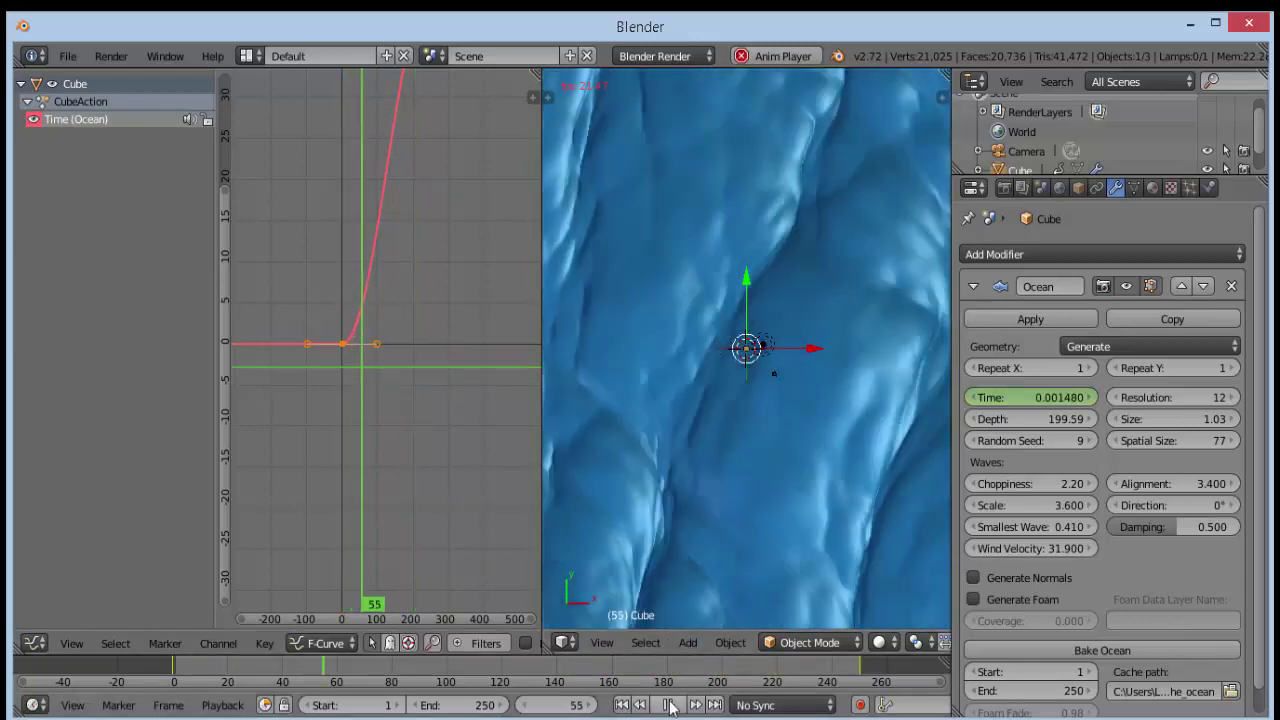
pyautogui.hotkey('alt', 'a')
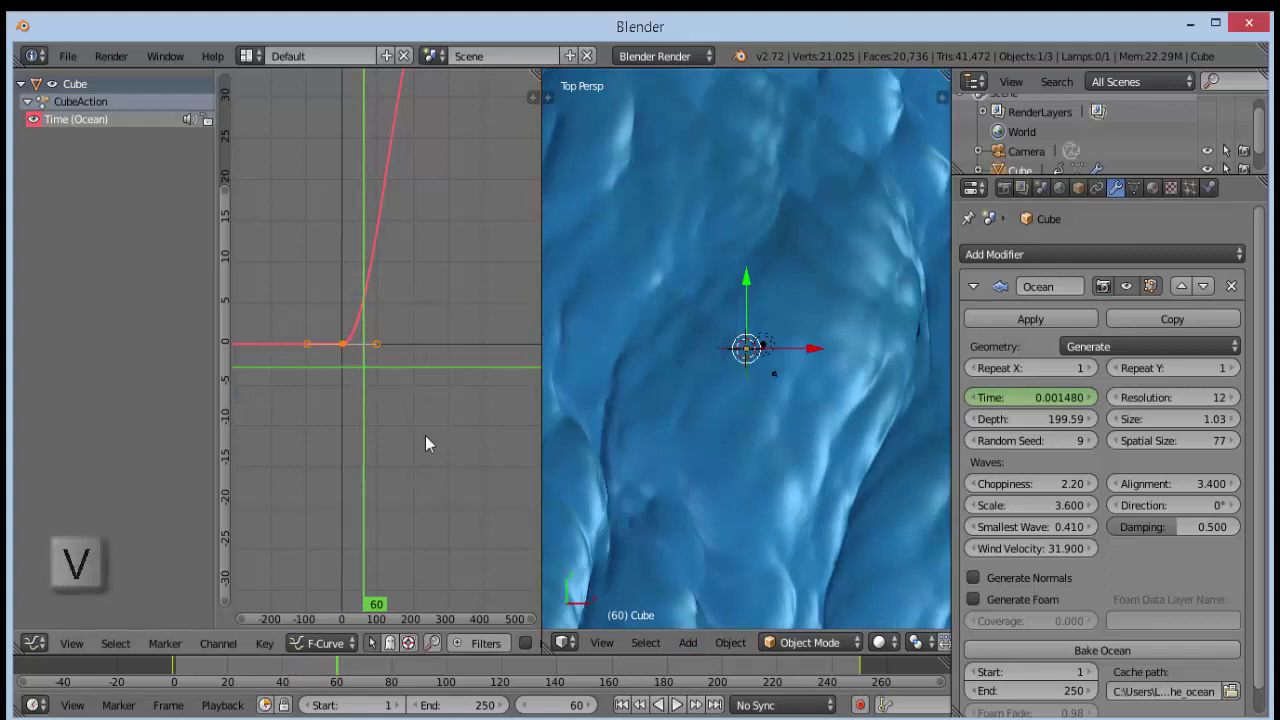
pyautogui.press('v')
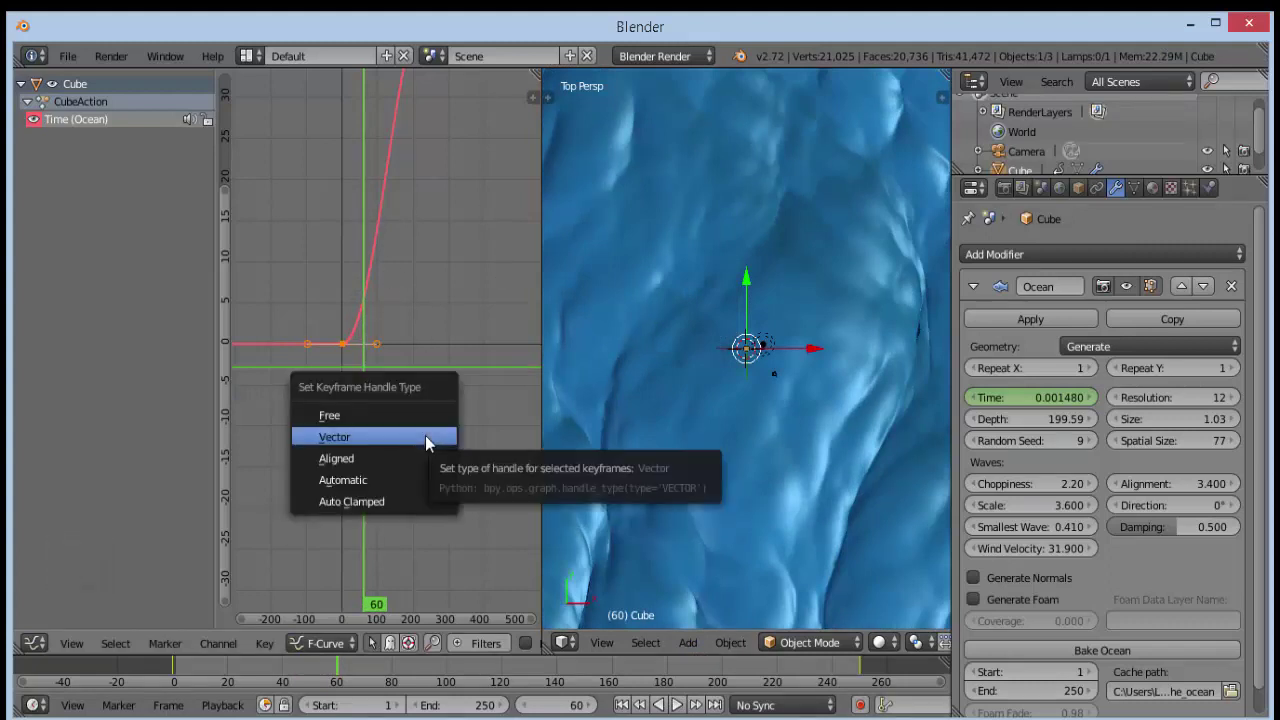
pyautogui.click(336, 439)
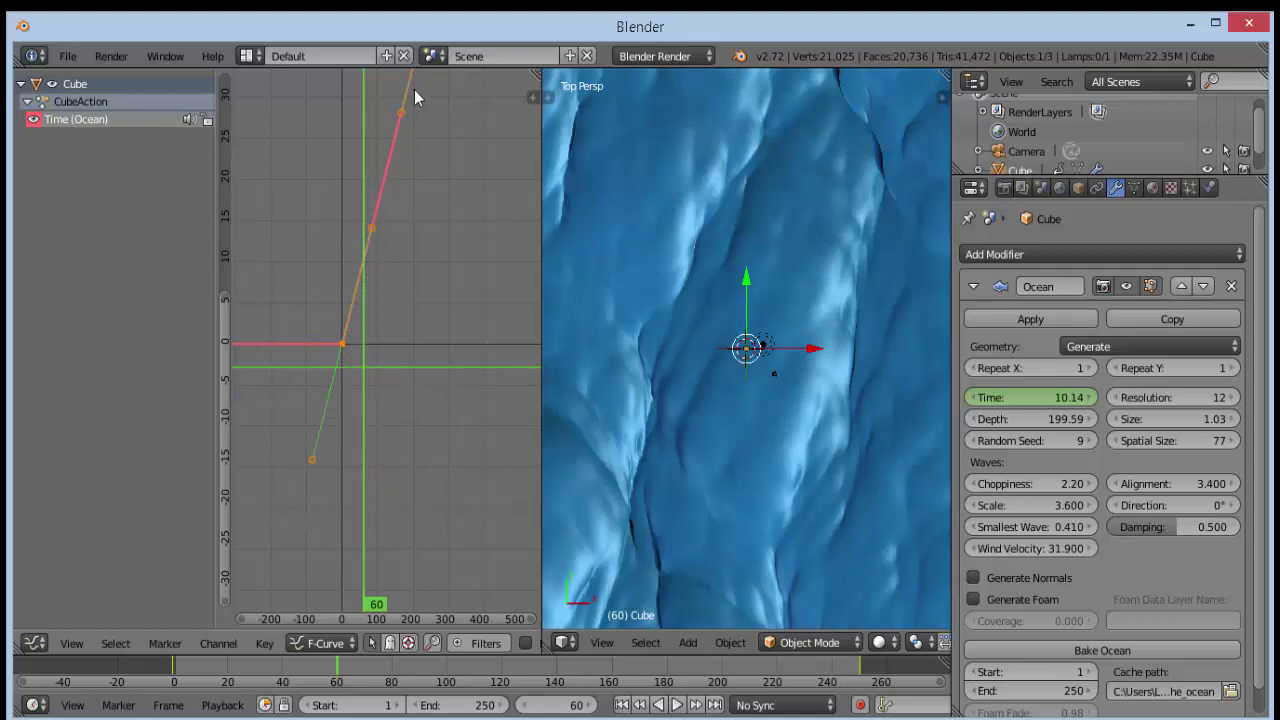
# Set the Time curve to Linear Extrapolation and start playing the ocean animation
pyautogui.click(216, 645)
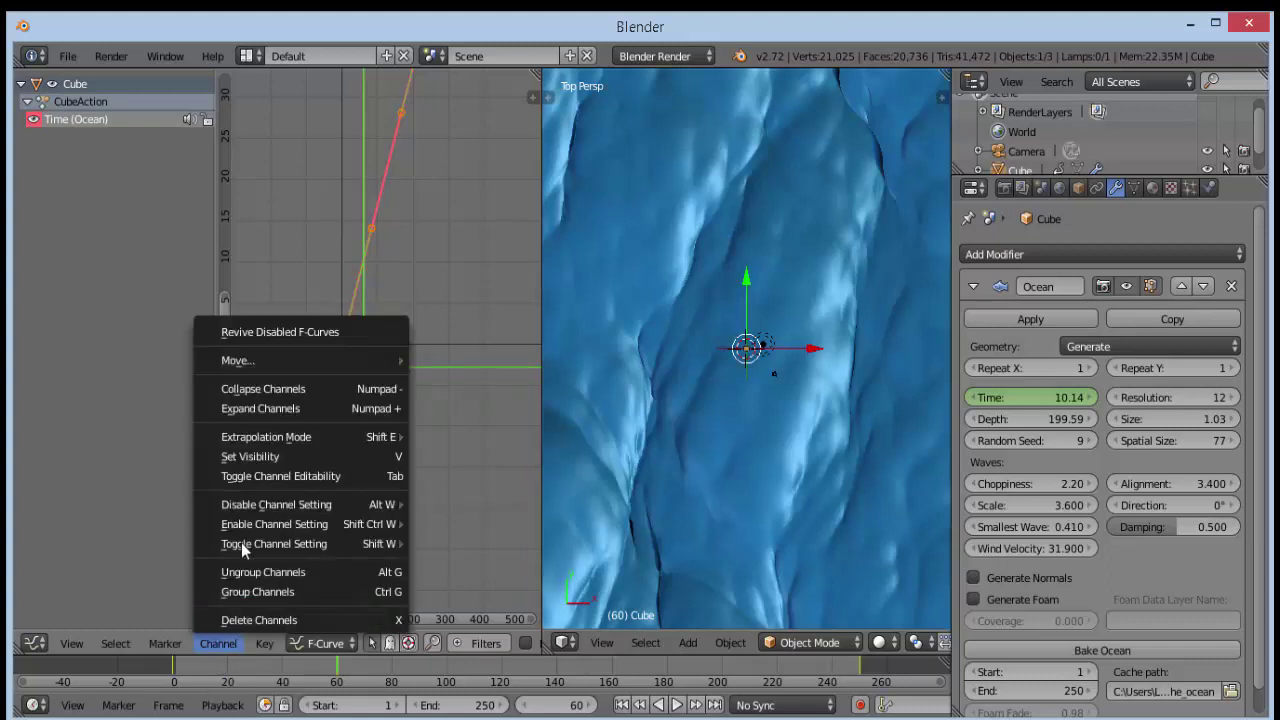
pyautogui.moveTo(266, 437)
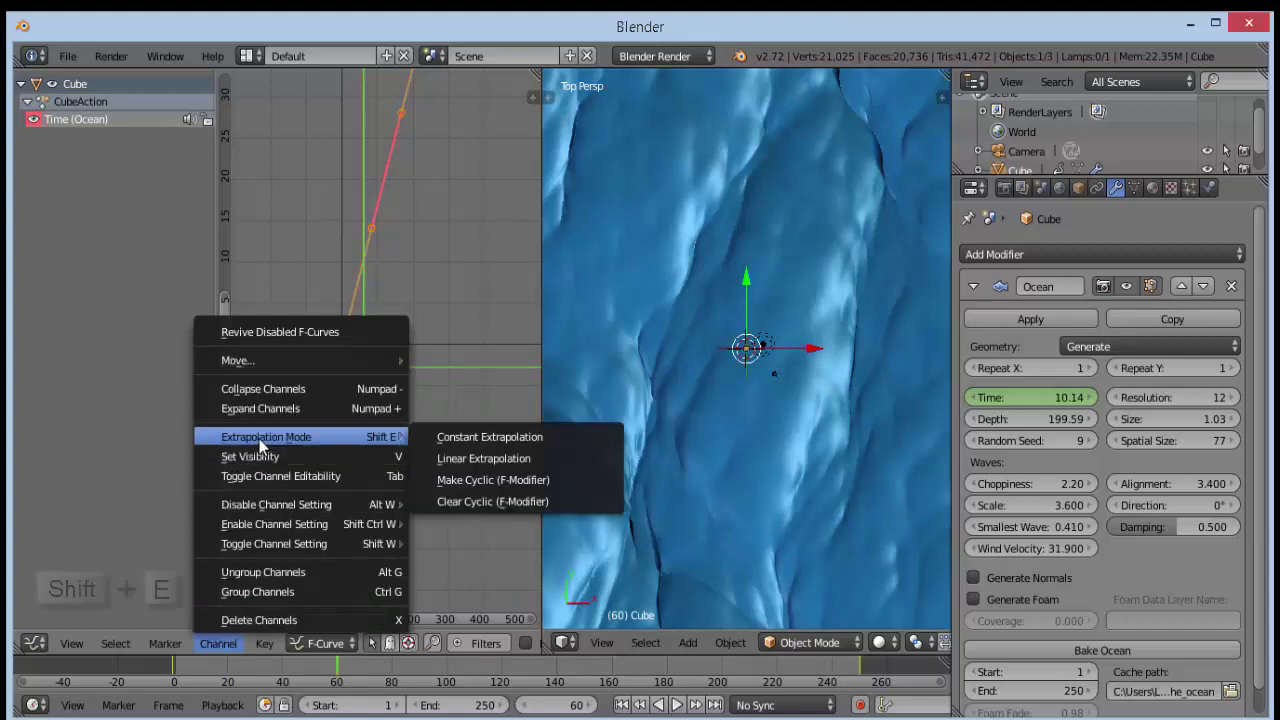
pyautogui.click(474, 460)
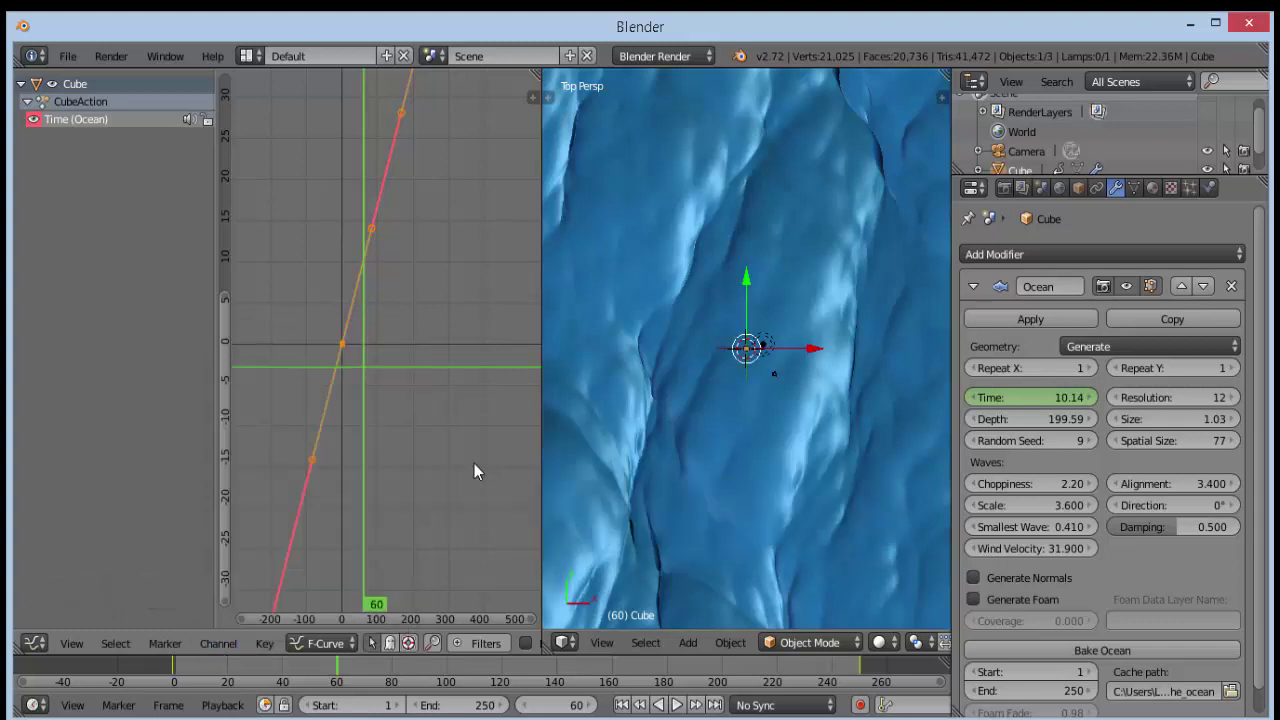
pyautogui.click(676, 704)
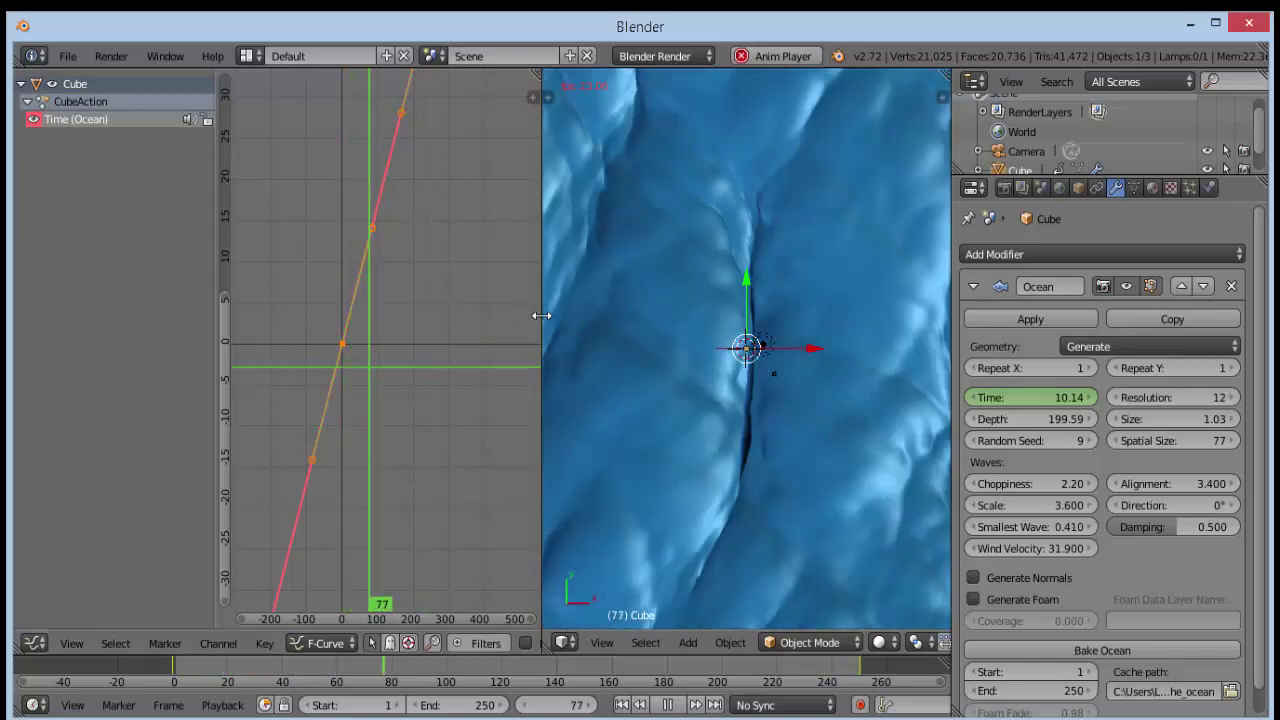
# Join the Graph Editor area into the 3D view, then zoom out on the animated ocean
pyautogui.rightClick(540, 315)
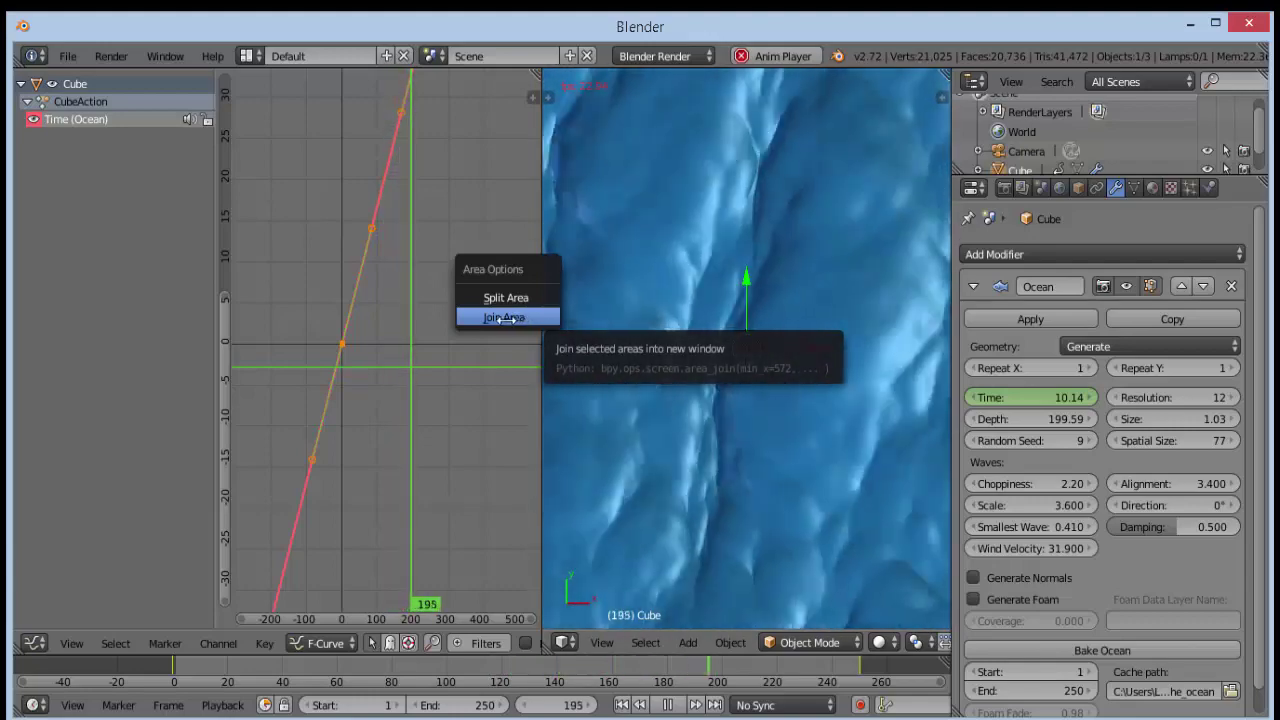
pyautogui.click(503, 318)
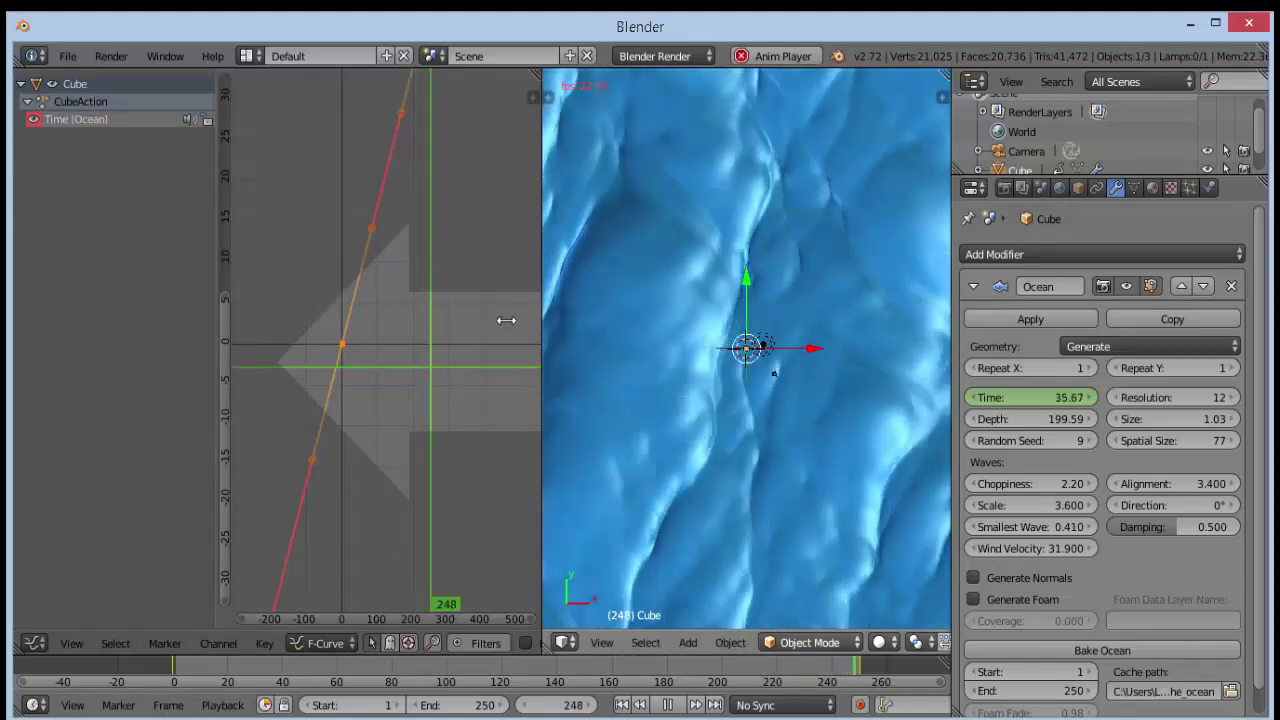
pyautogui.click(506, 320)
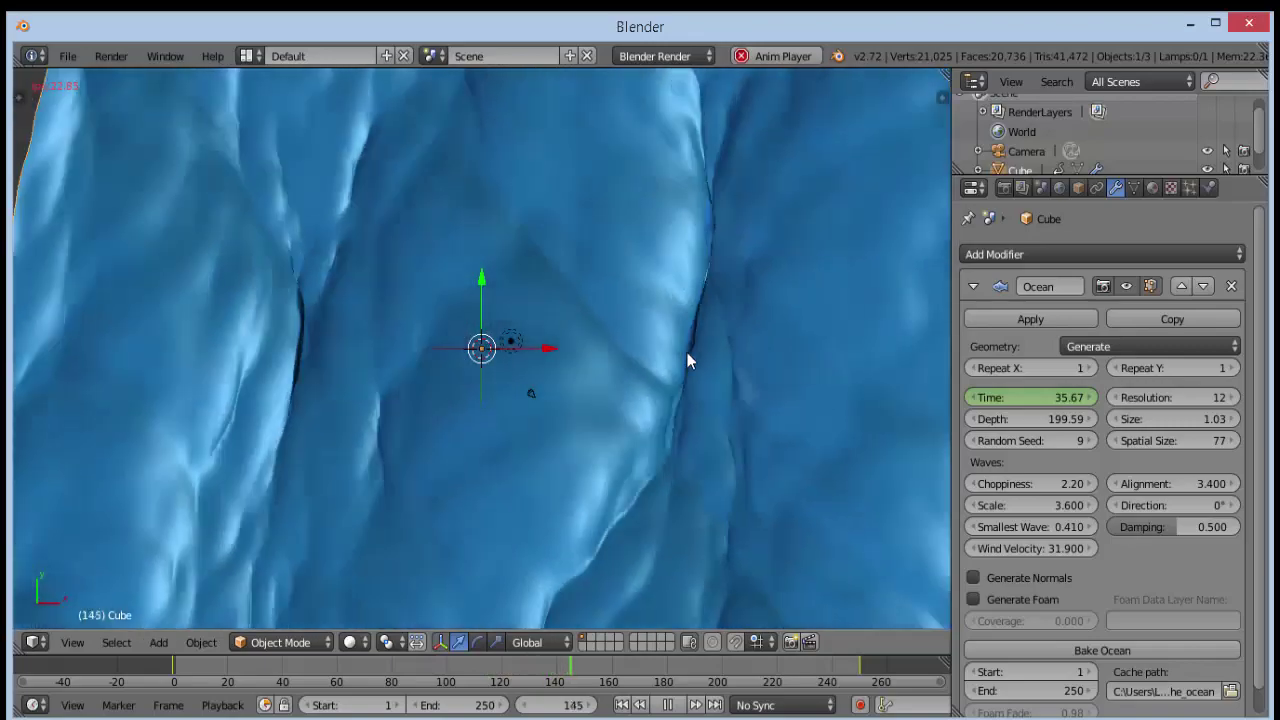
pyautogui.scroll(-2, 687, 355)
pyautogui.scroll(-1, 687, 355)
pyautogui.scroll(-2, 687, 355)
pyautogui.scroll(-2, 687, 355)
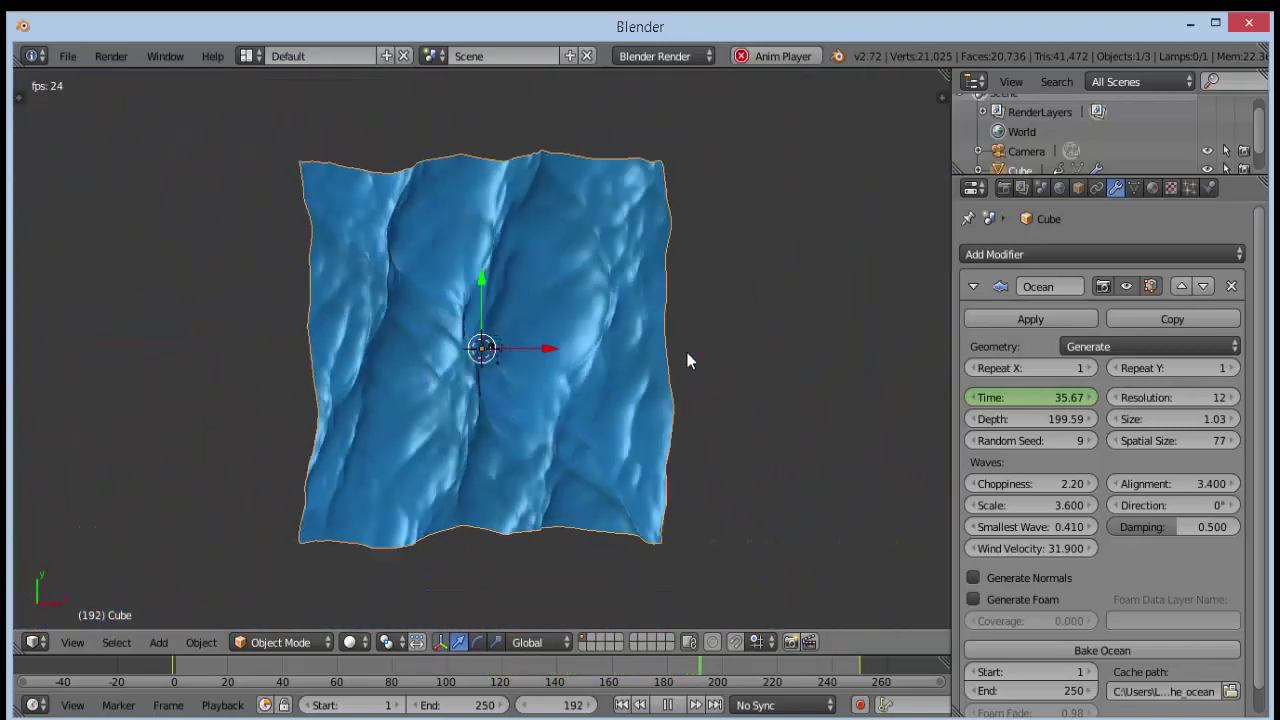